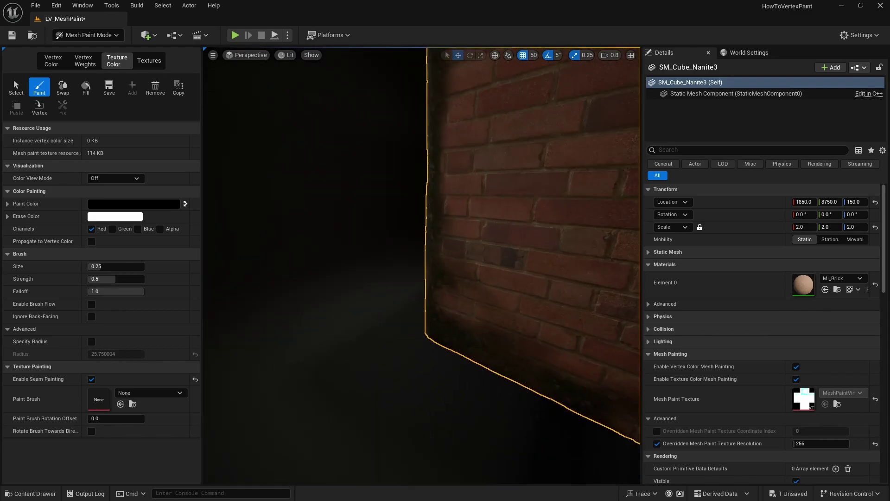
- Deselect the brick cube and examine its painted edge and surface up close
right_drag(482, 260, 548, 218)
key(Escape)
key(w)
scroll(509, 210, down, 2)
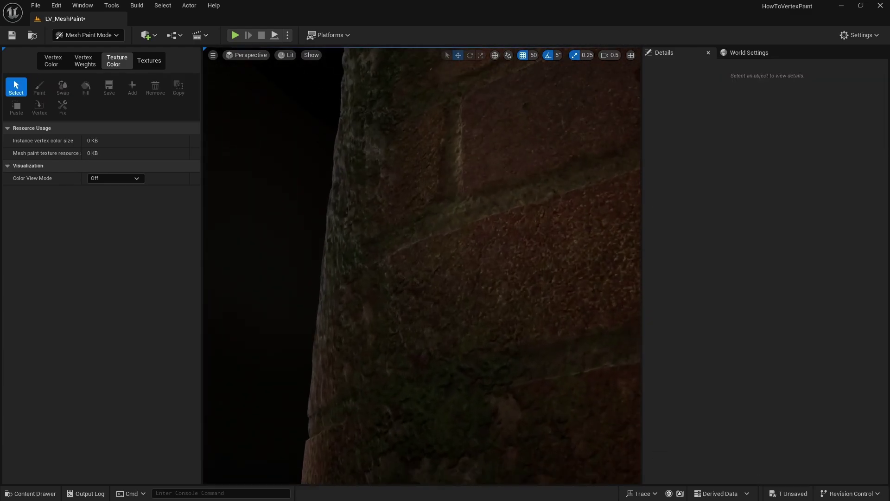
mouse_move(468, 208)
right_down()
mouse_move(491, 209)
mouse_move(455, 209)
right_up()
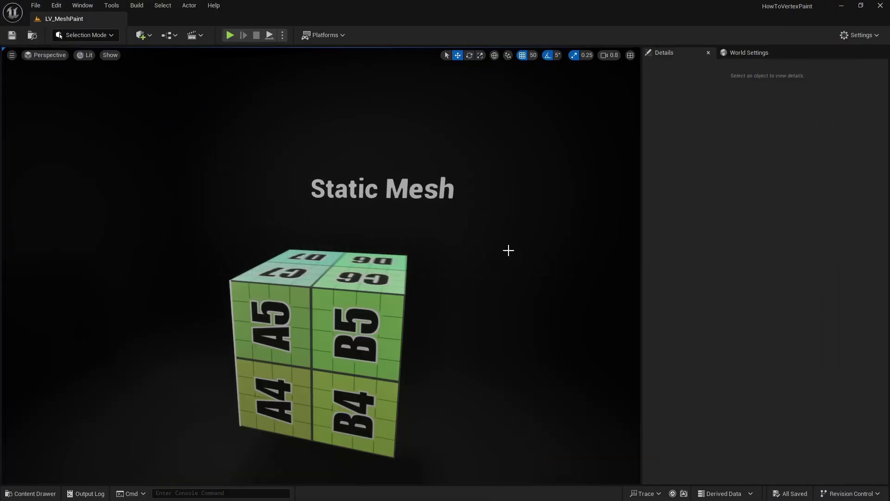
- Switch to Mesh Paint mode and select the cube under the Static Mesh label
click(85, 35)
click(105, 81)
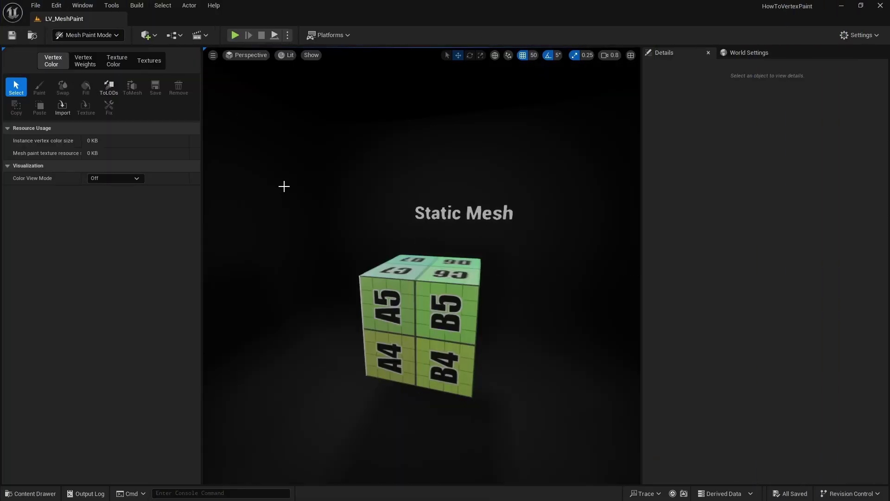
right_drag(284, 186, 297, 167)
click(380, 284)
right_drag(379, 283, 386, 265)
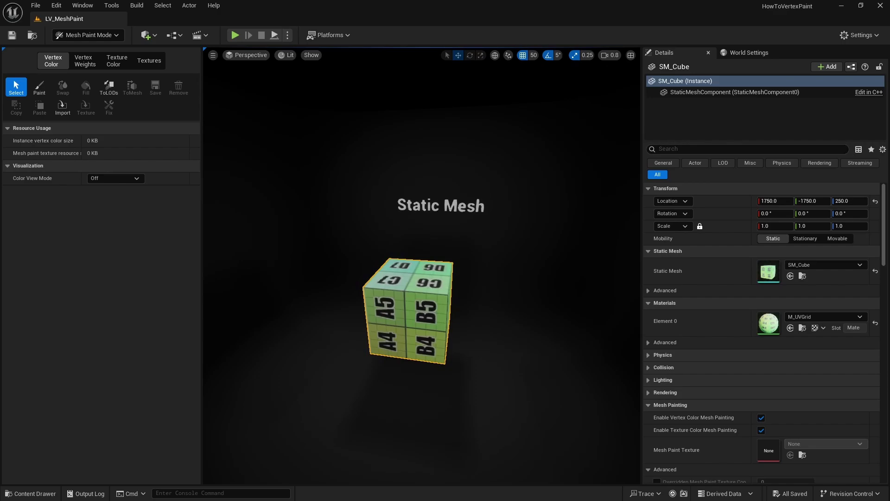
- Activate vertex color painting on the selected cube and restrict the painted channels to Red only
click(39, 86)
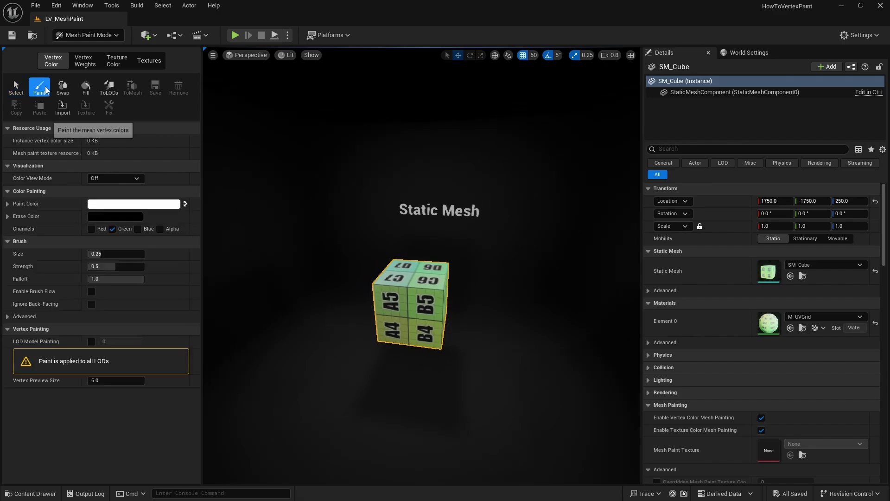
scroll(394, 321, up, 4)
scroll(394, 320, down, 4)
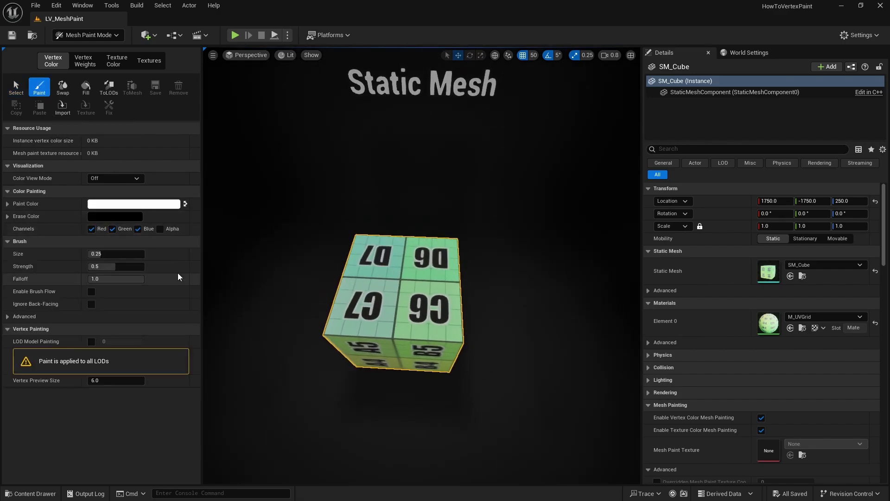
click(112, 229)
click(139, 230)
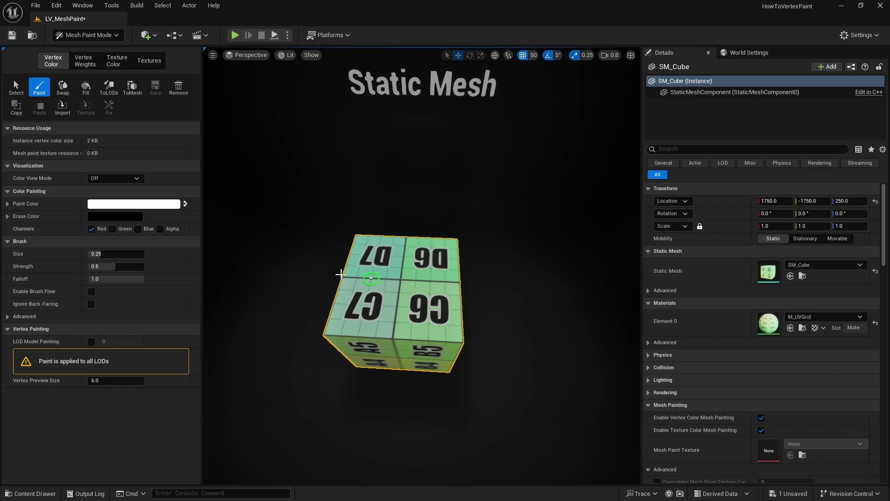
- Display the cube's Red Channel in the color view mode and swap the paint and erase colors
click(134, 180)
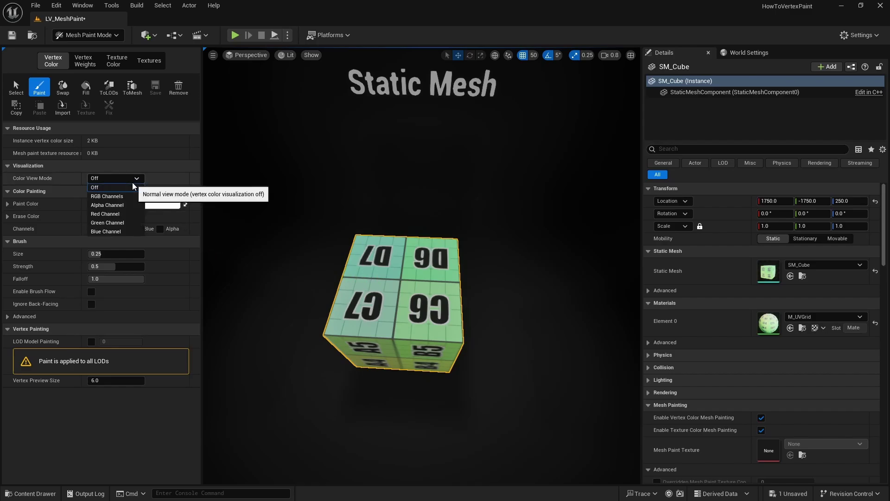
click(124, 213)
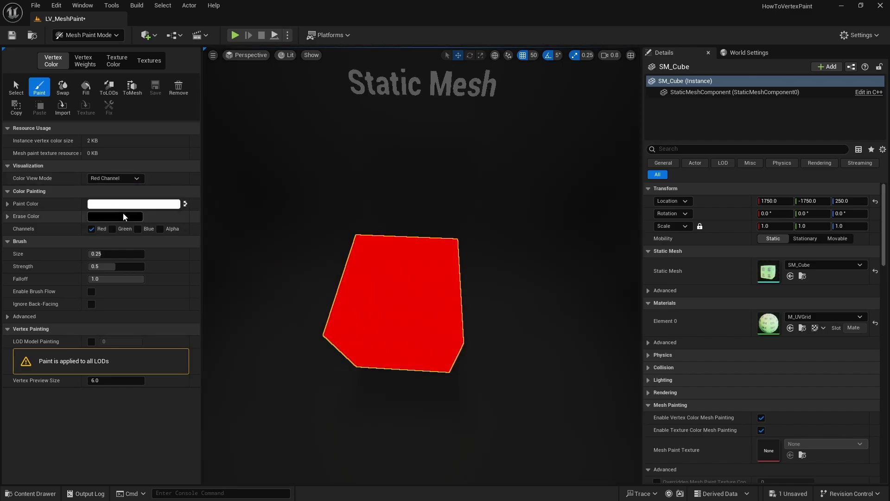
click(62, 88)
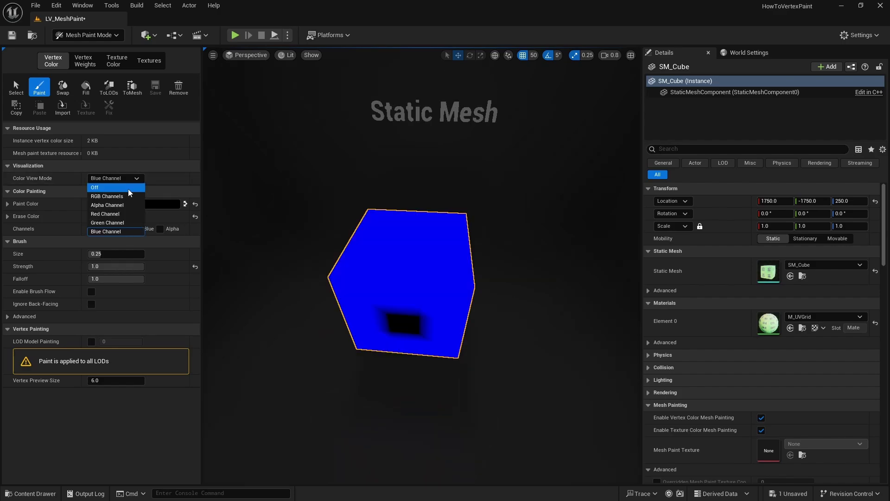
- Turn the color view mode off and inspect the cube with its normal material
click(128, 189)
alt+drag(418, 260, 458, 230)
alt+drag(408, 286, 244, 246)
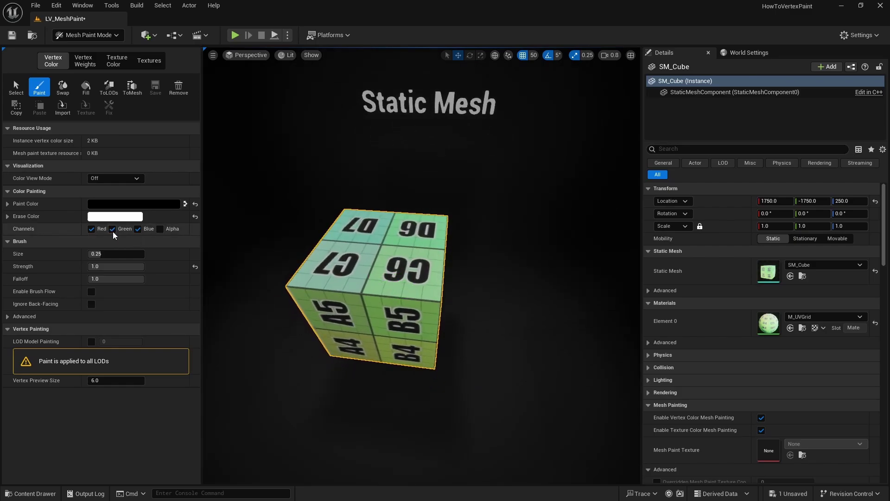
- Open the M_UVGrid material assigned to the cube and bring its Vertex Colour group into view
double_click(768, 323)
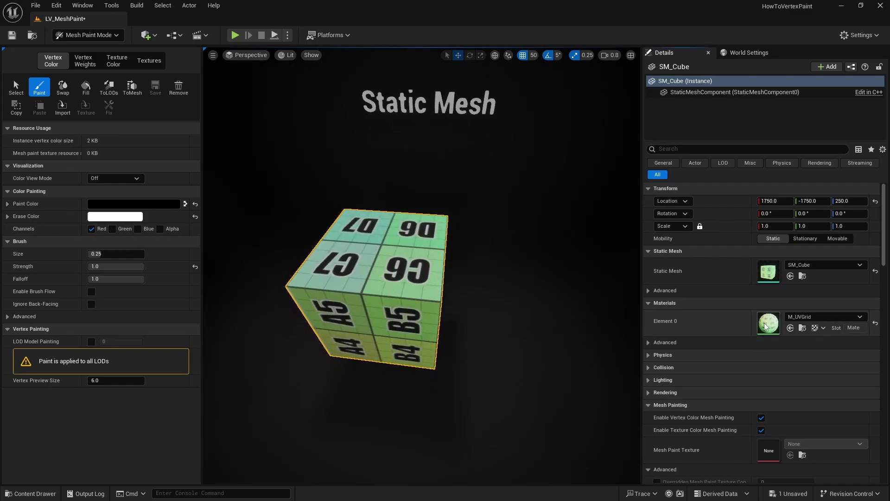
right_drag(444, 252, 836, 222)
scroll(837, 222, down, 4)
right_drag(469, 237, 694, 253)
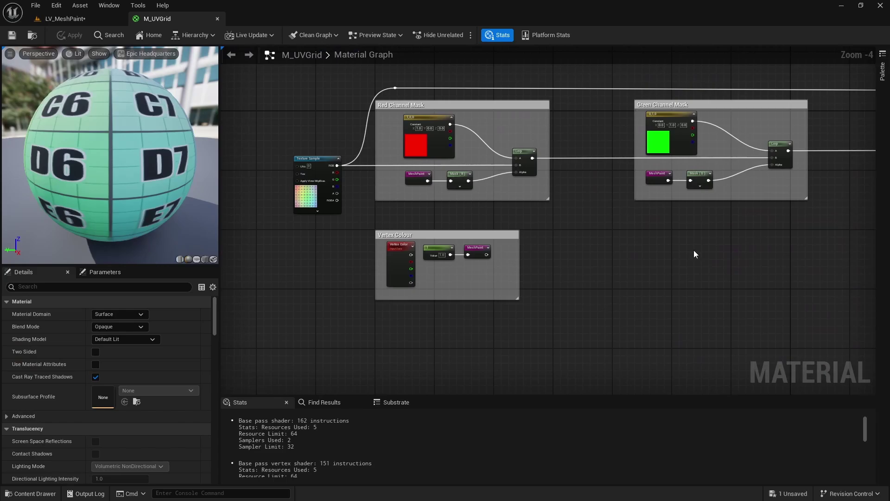
- In the Vertex Colour group, feed the MeshPaint node from the Vertex Color node instead of the constant 1
scroll(518, 260, up, 4)
right_drag(449, 263, 591, 288)
drag(492, 280, 499, 324)
drag(545, 287, 569, 275)
click(610, 307)
click(577, 263)
click(638, 296)
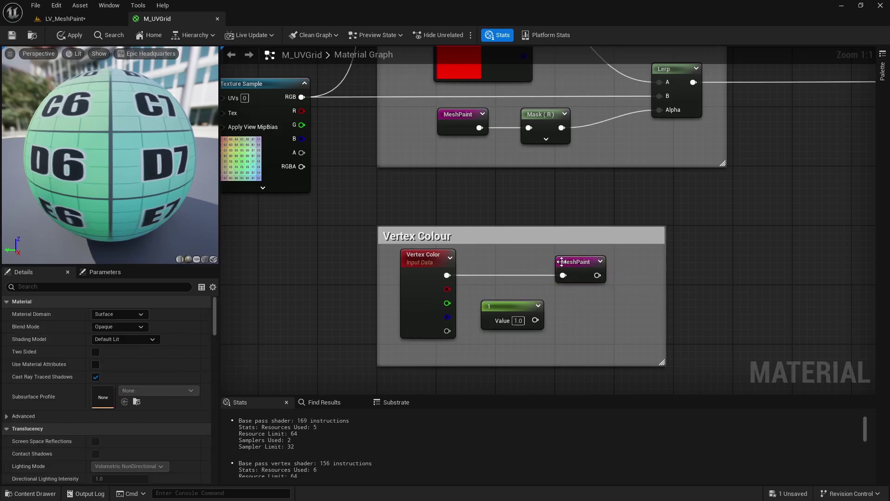
- Examine how the Red Channel Mask group blends the texture with the red constant through MeshPaint, Mask (R) and Lerp
right_drag(511, 167, 467, 237)
click(496, 256)
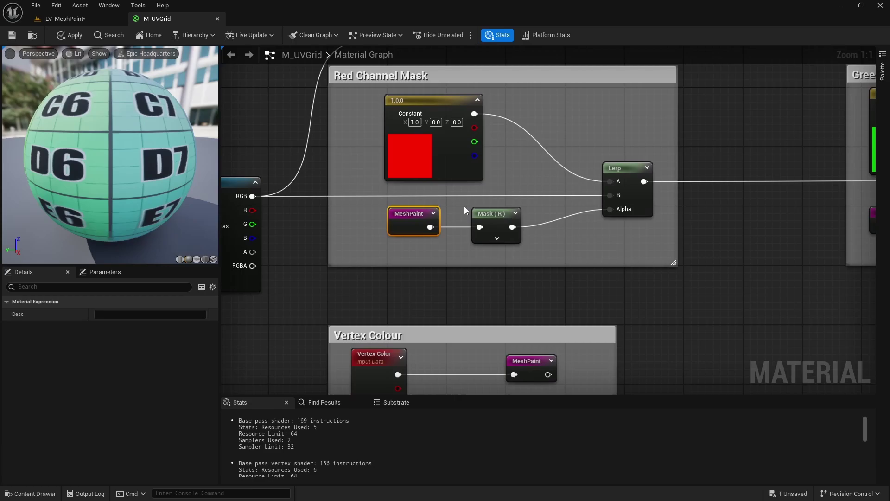
click(492, 221)
click(642, 252)
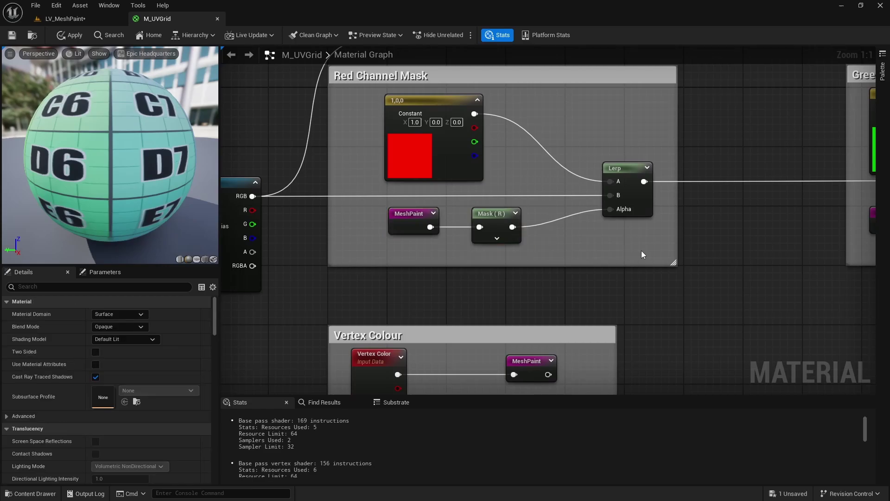
right_drag(642, 252, 647, 277)
drag(636, 234, 660, 304)
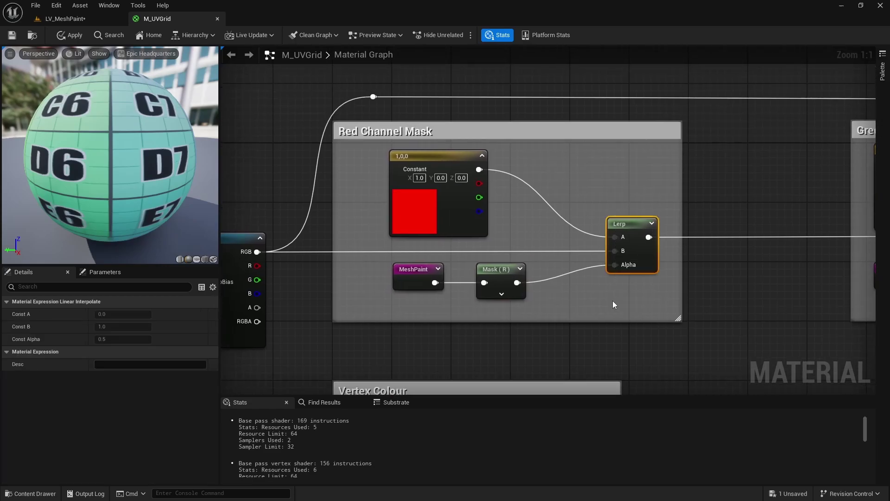
right_drag(612, 300, 744, 252)
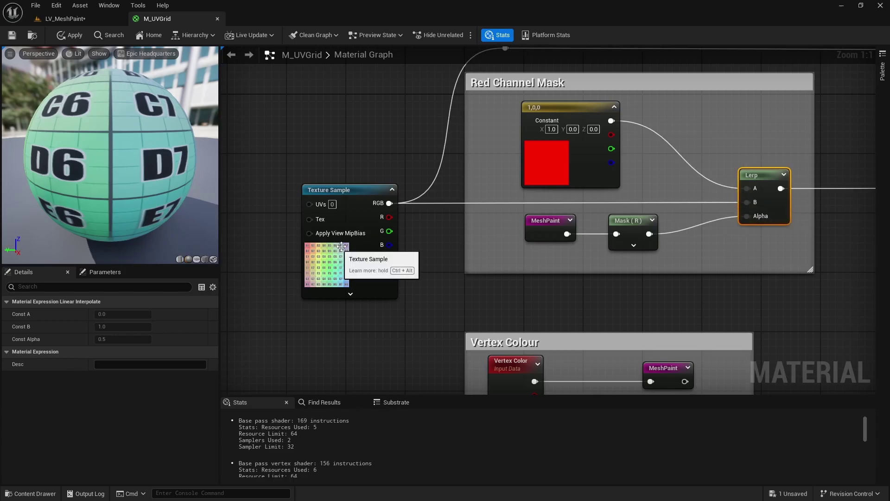
right_drag(564, 285, 553, 301)
click(565, 177)
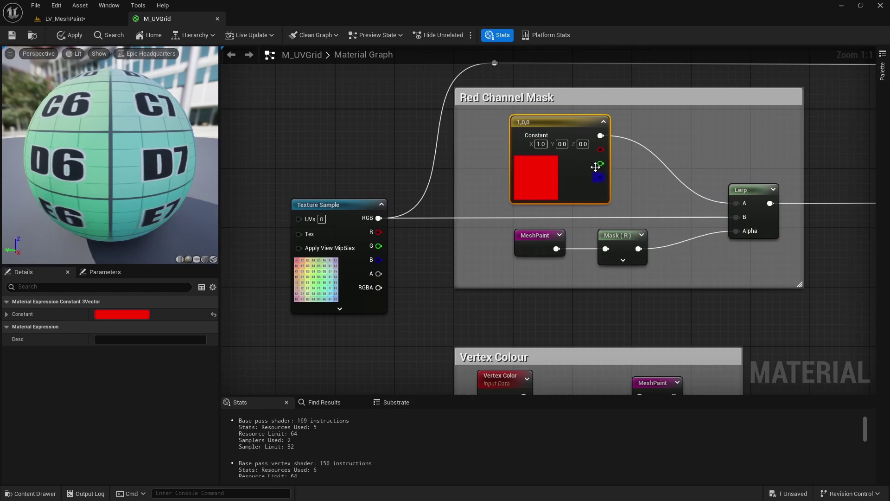
- Examine the component masks in the Green and Blue Channel Mask groups of the material graph
click(806, 287)
scroll(806, 286, down, 2)
right_drag(806, 287, 222, 280)
scroll(415, 232, up, 2)
click(417, 245)
click(721, 252)
right_drag(721, 252, 220, 254)
click(444, 245)
- Apply the M_UVGrid material changes and return to the LV_MeshPaint level
click(88, 18)
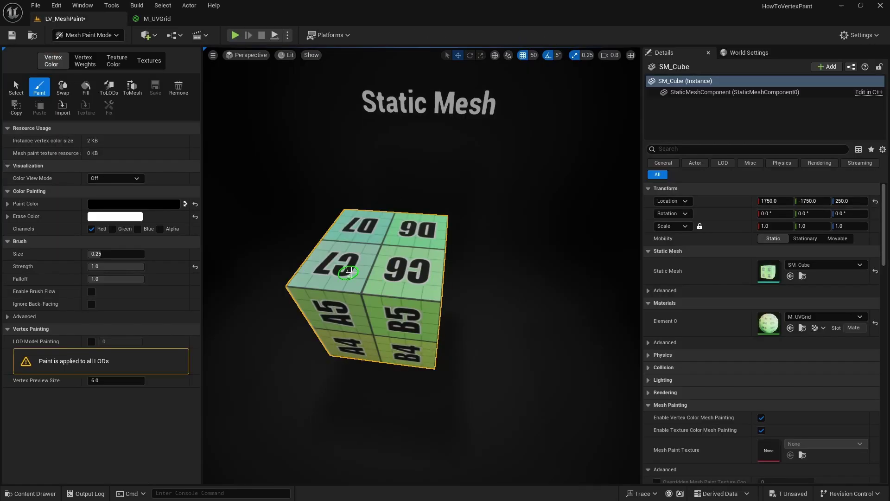
right_drag(403, 269, 354, 278)
click(141, 19)
click(72, 36)
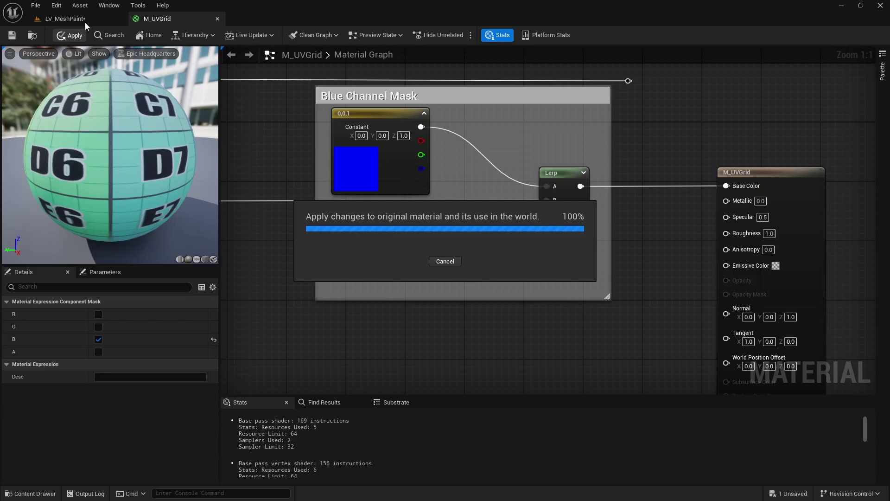
click(88, 19)
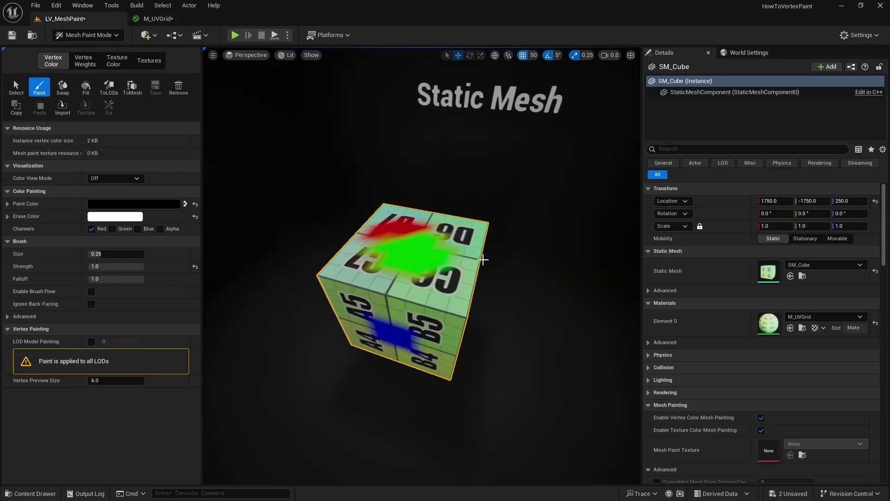
- Paint a red patch at the middle of the cube's C5/D5 side face
right_drag(392, 289, 406, 282)
drag(405, 282, 391, 287)
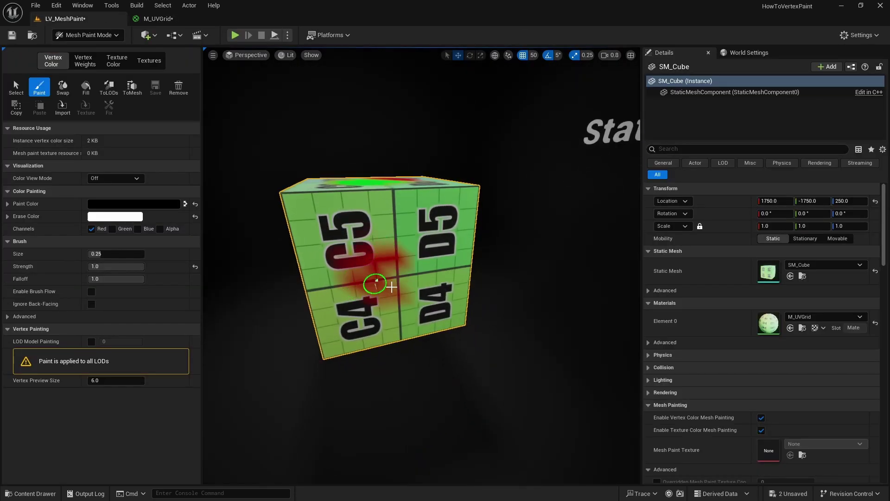
right_drag(371, 263, 330, 243)
- Switch the painted channel from Red to Green and paint over the D5 area of the side face
click(91, 229)
click(112, 229)
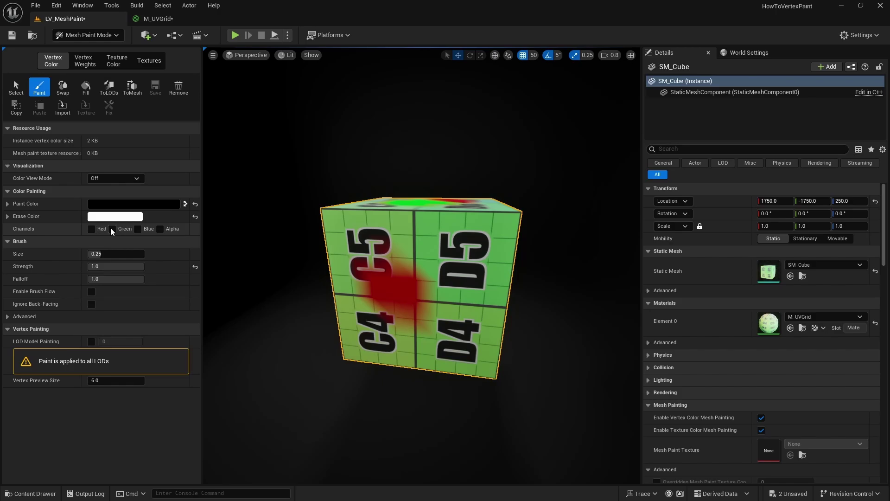
mouse_move(463, 239)
mouse_down()
mouse_move(455, 273)
mouse_move(473, 273)
mouse_up()
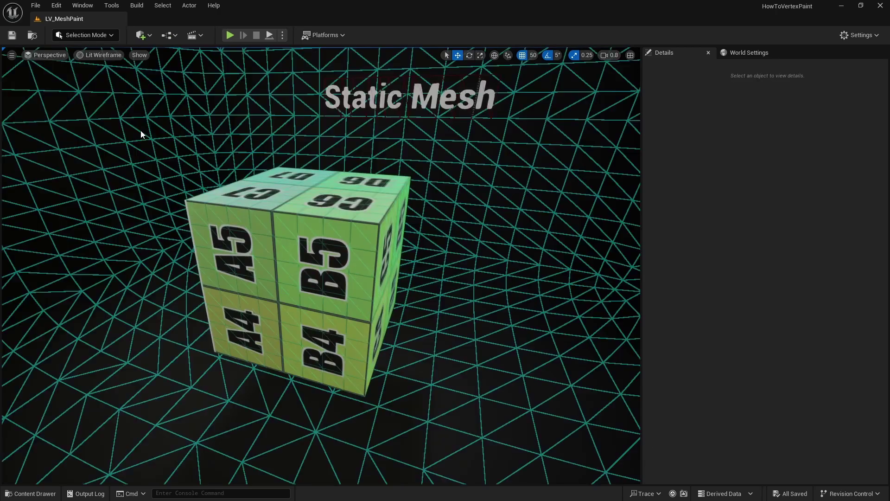
- Inspect the Static Mesh cube's vertex layout in the Lit Wireframe view, up close and from farther away
mouse_move(272, 225)
right_down()
mouse_move(272, 199)
mouse_move(292, 218)
mouse_move(273, 224)
right_up()
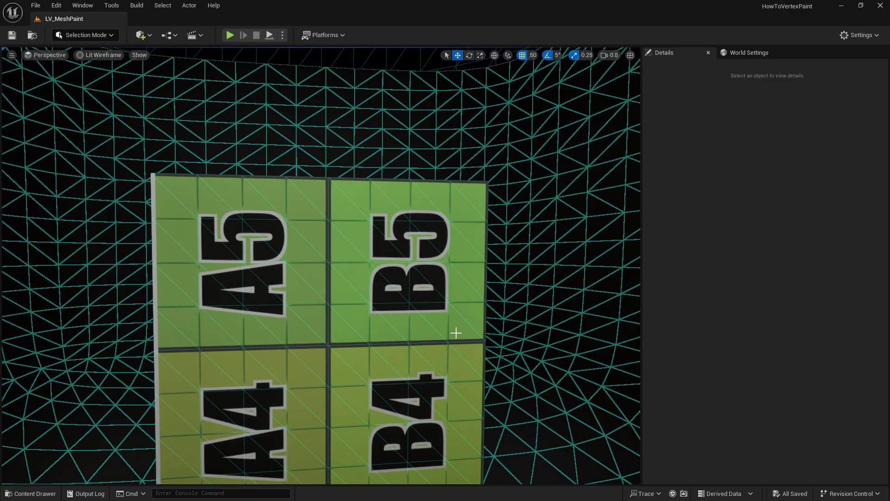
scroll(456, 333, down, 3)
alt+drag(347, 370, 347, 370)
scroll(81, 104, down, 3)
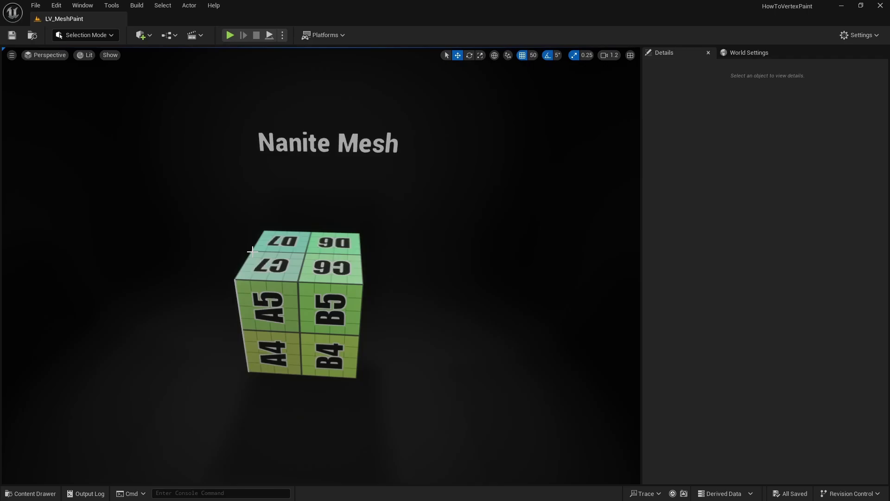
- Enter Mesh Paint mode and focus on the selected cube under the Nanite Mesh label
click(86, 36)
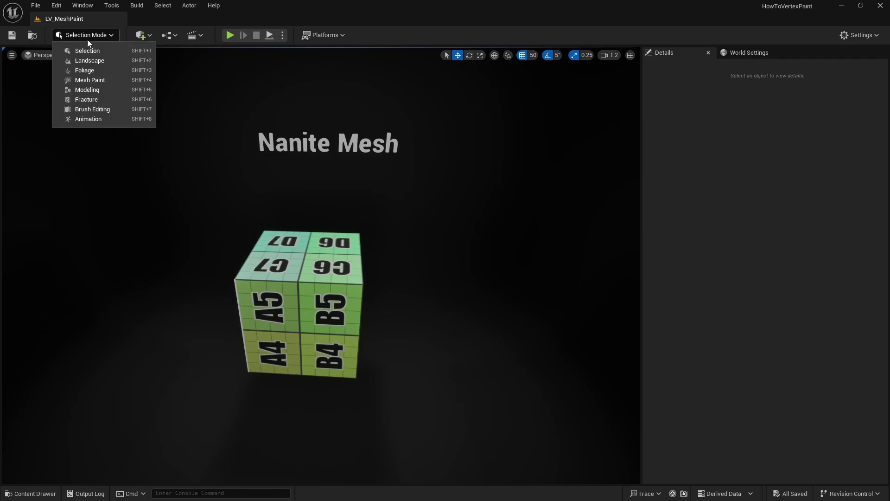
click(105, 79)
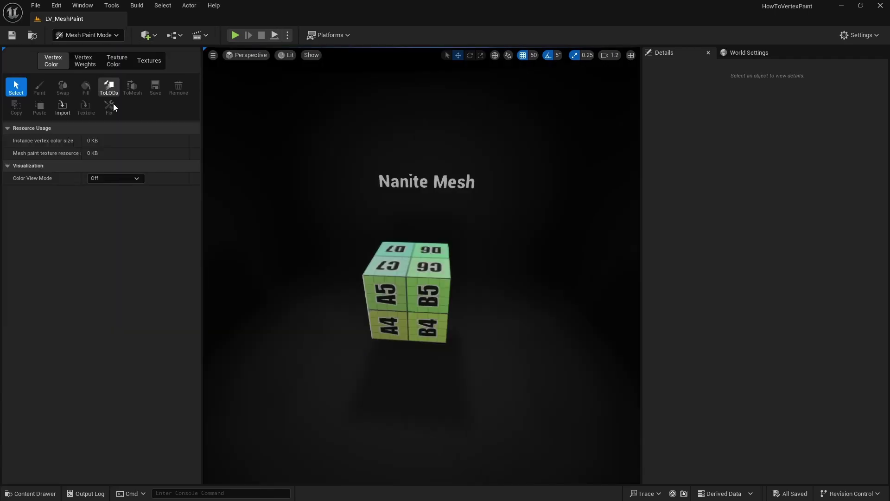
click(379, 288)
key(f)
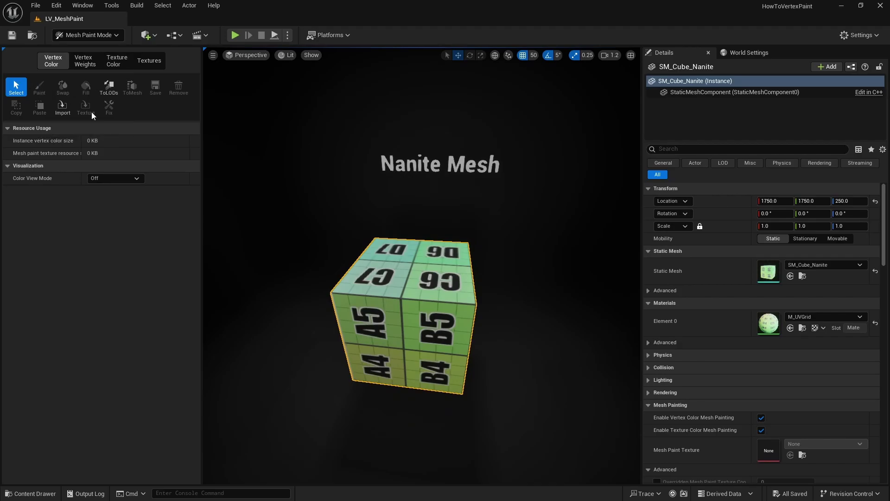
- Inspect the Nanite cube with the Nanite Triangles visualization, and restore the Lit view
click(283, 55)
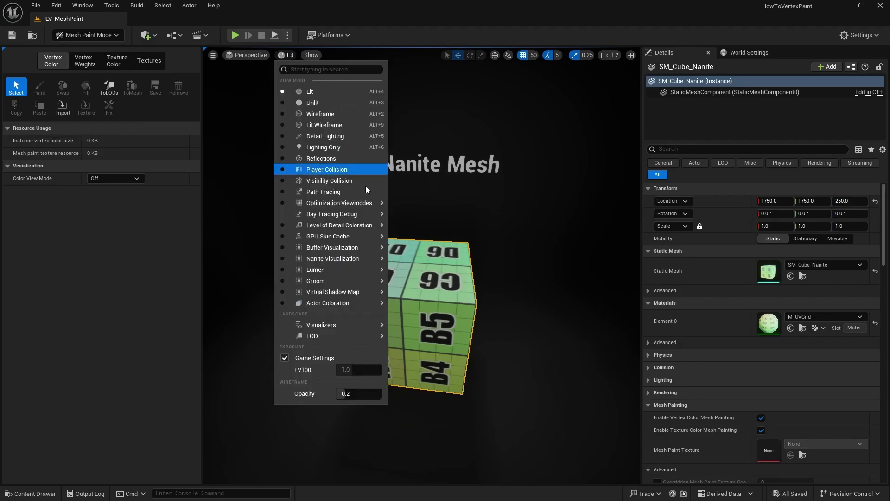
mouse_move(324, 260)
click(449, 312)
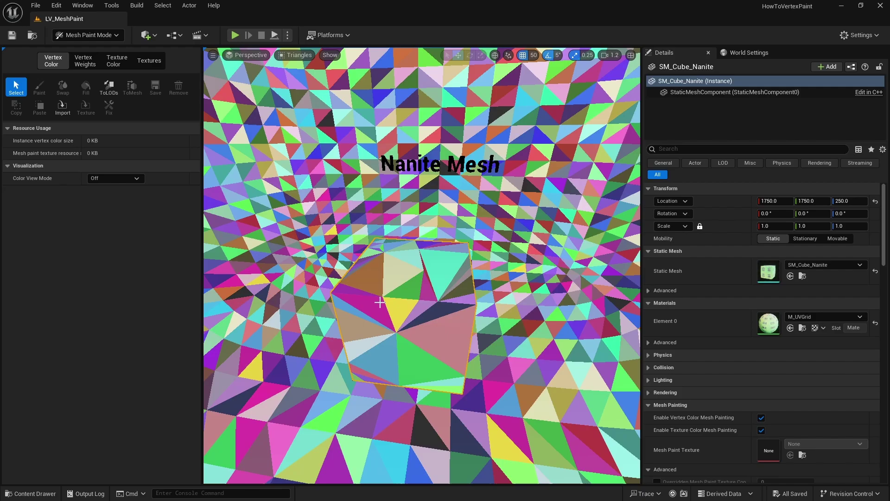
key(s)
right_drag(380, 302, 379, 317)
key(alt+4)
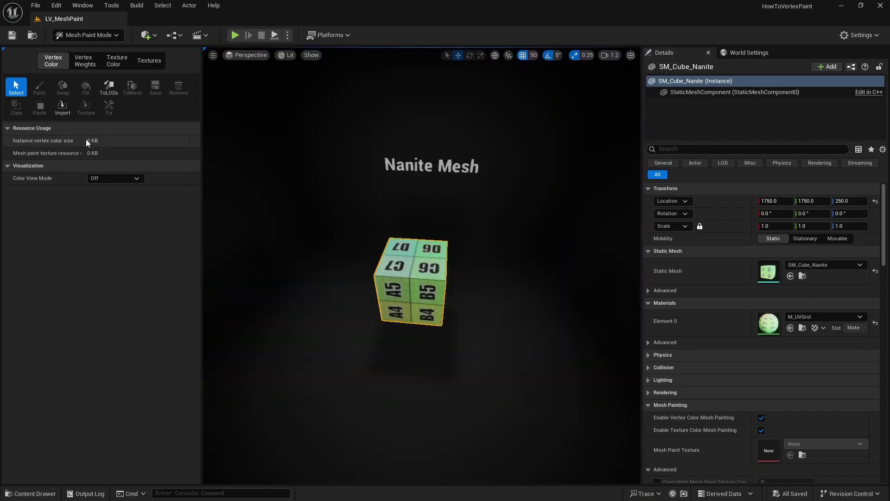
- Switch to Texture Color painting and enable virtual texture support in the project's Rendering settings
click(110, 64)
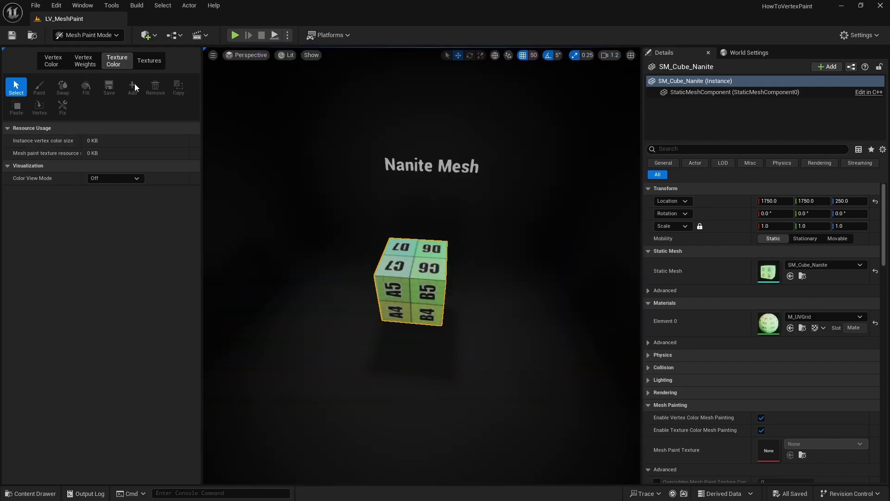
click(51, 6)
click(98, 149)
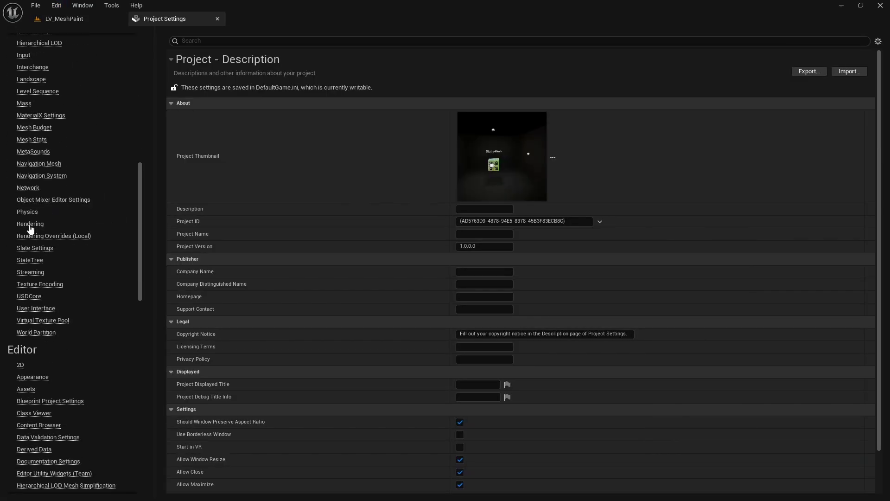
click(30, 224)
scroll(346, 308, down, 10)
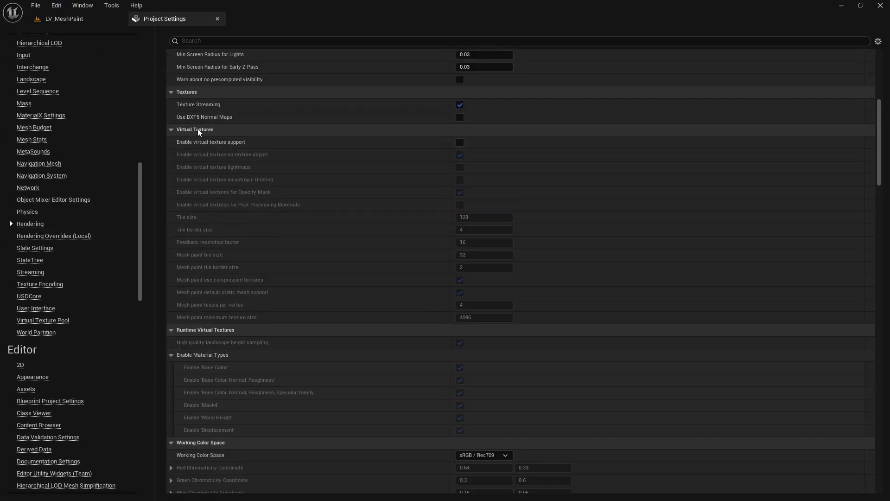
click(459, 141)
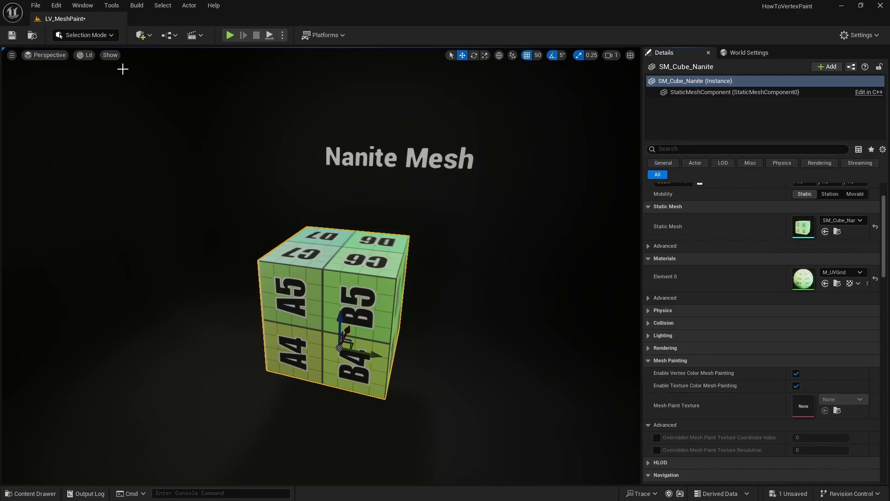
- Enter Mesh Paint mode and add a mesh paint texture to the Nanite cube under Texture Color
click(93, 36)
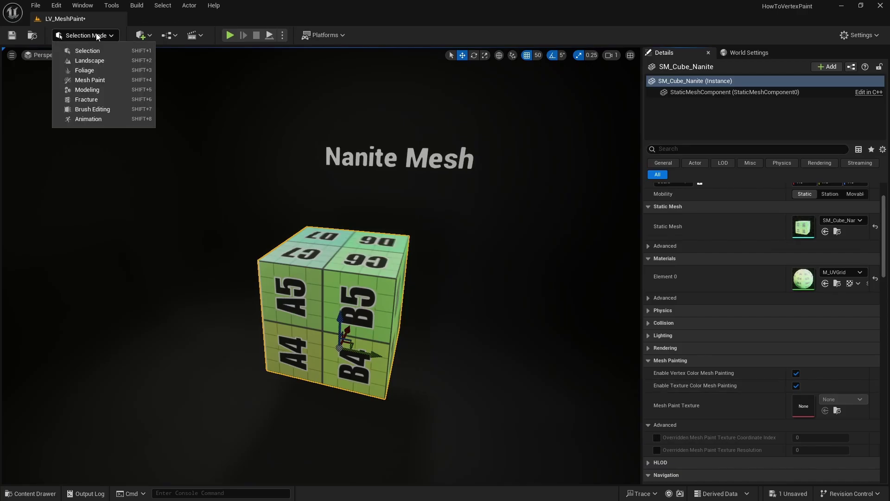
click(90, 80)
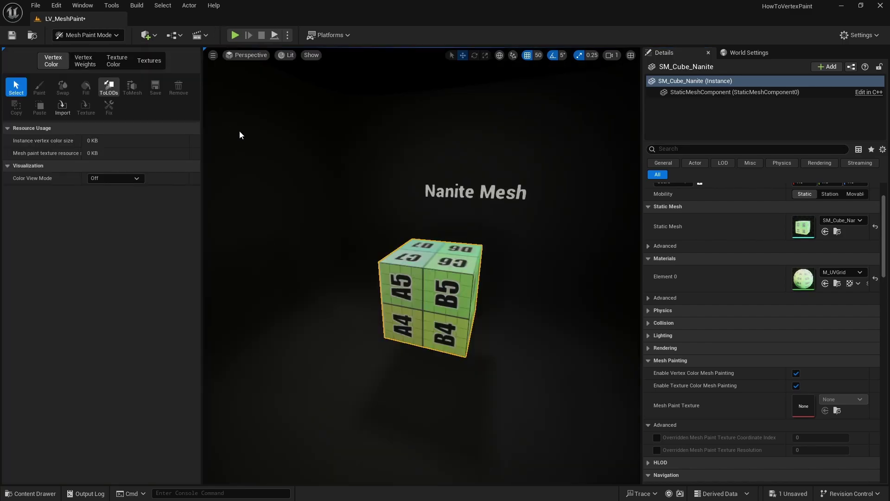
click(113, 68)
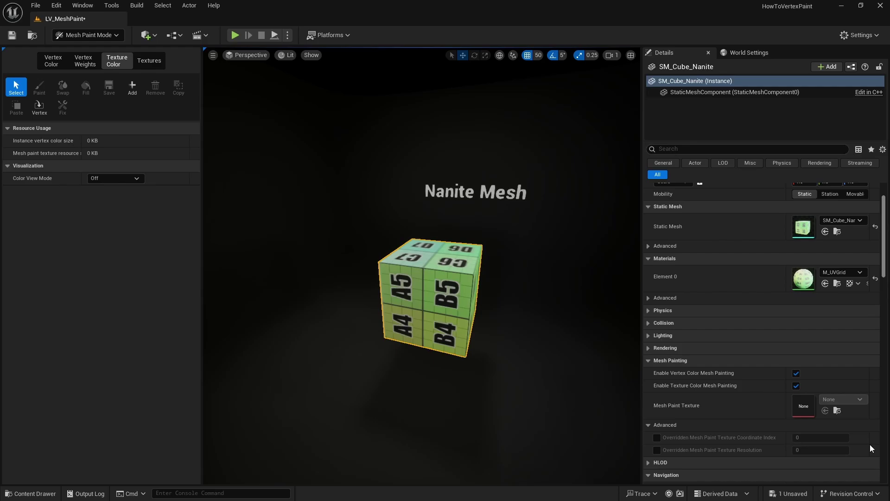
click(138, 88)
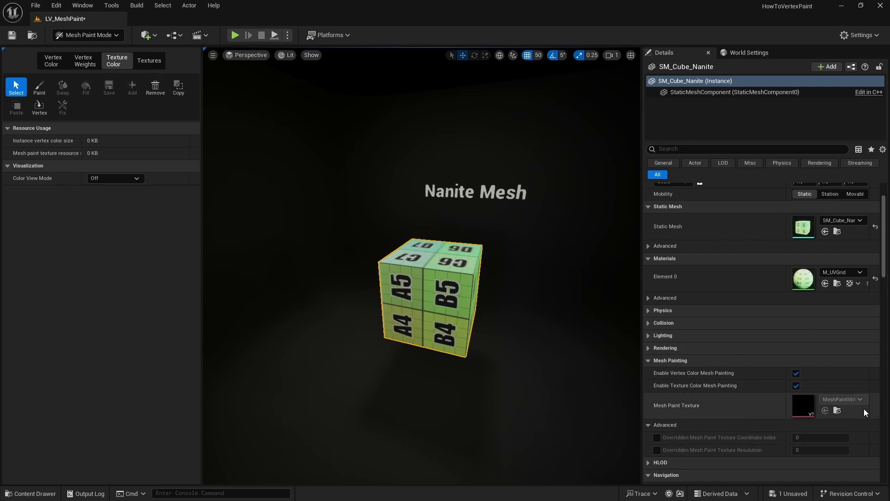
- Set the texture paint brush to strength 1.0 with only the Red channel enabled, and dab paint onto the Nanite cube
right_drag(487, 275, 418, 243)
click(40, 87)
right_drag(320, 221, 432, 248)
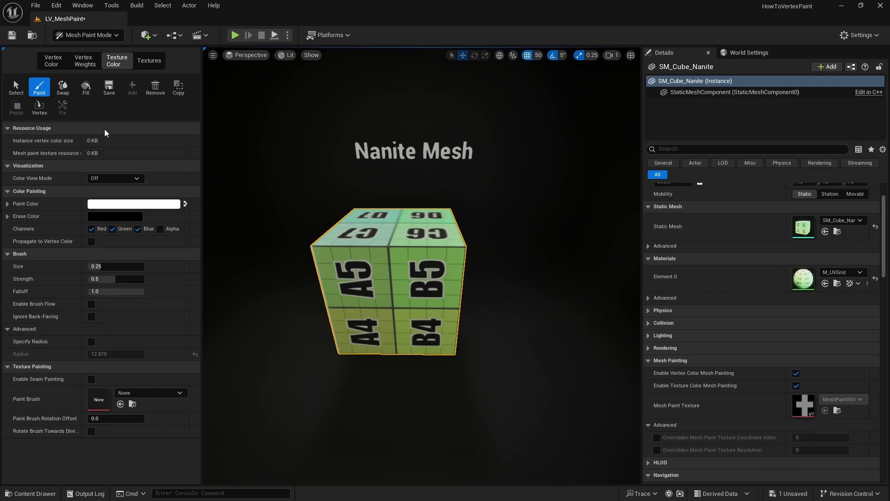
drag(117, 279, 172, 280)
click(112, 229)
click(138, 228)
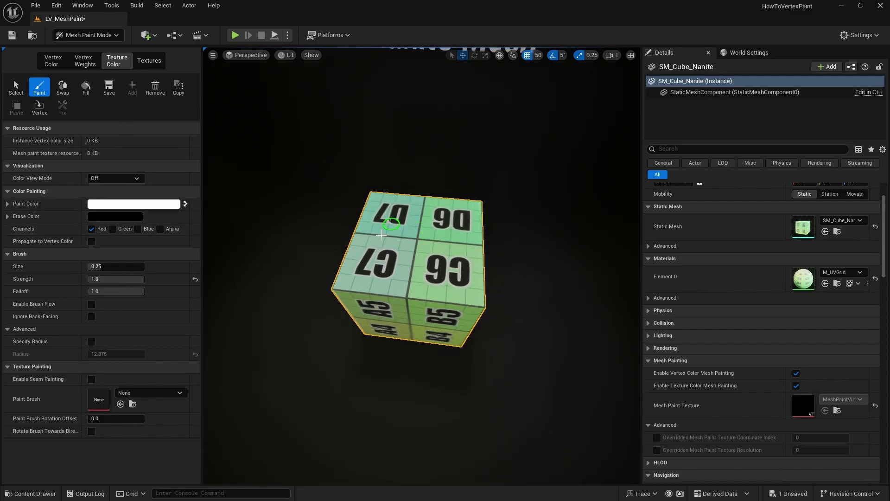
mouse_move(396, 252)
right_down()
mouse_move(417, 260)
mouse_move(407, 370)
right_up()
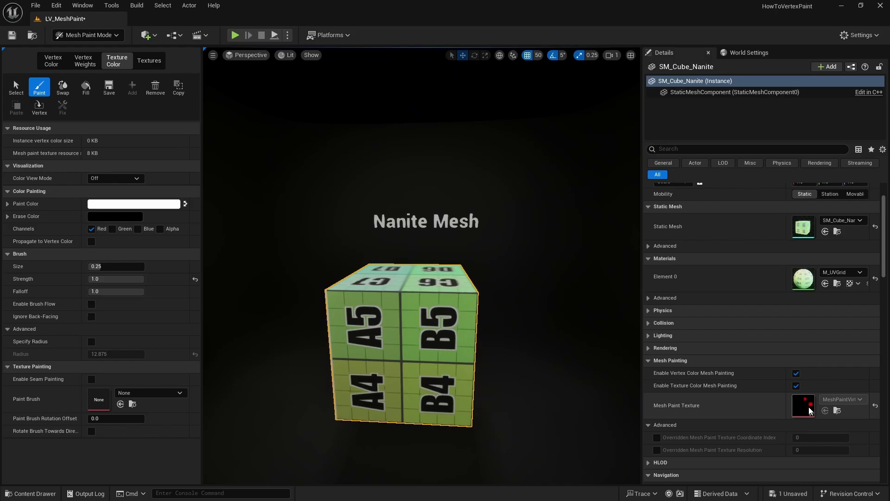
alt+drag(547, 390, 565, 300)
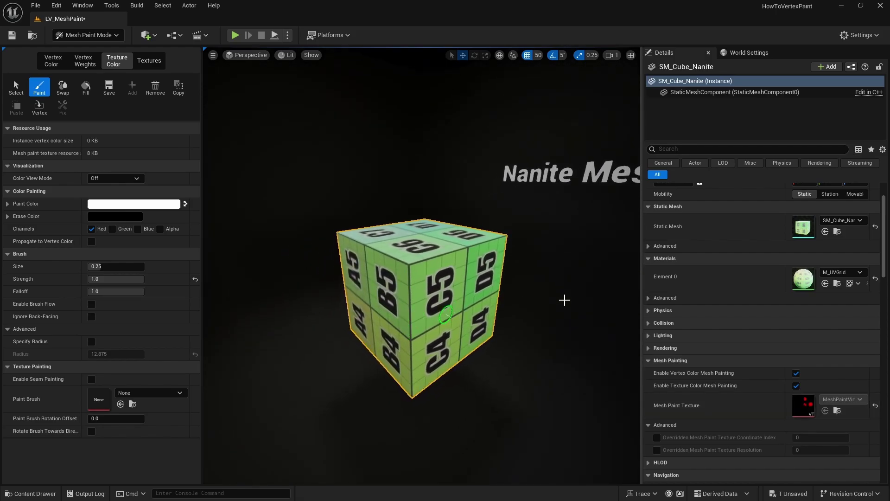
- Open the cube's M_UVGrid material and examine the channel masks and the Vertex Colour and Nanite node groups
double_click(803, 278)
scroll(364, 232, down, 3)
right_drag(319, 241, 741, 284)
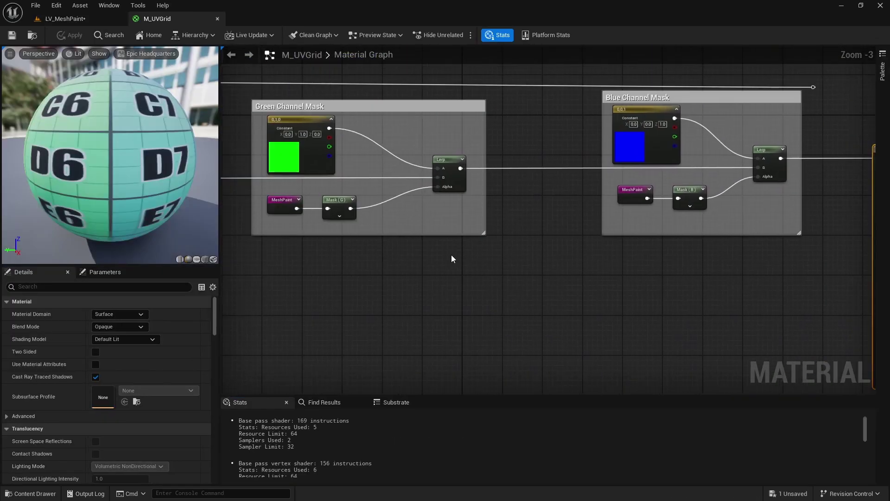
right_drag(453, 259, 849, 232)
right_drag(408, 289, 501, 264)
scroll(502, 263, up, 3)
click(385, 243)
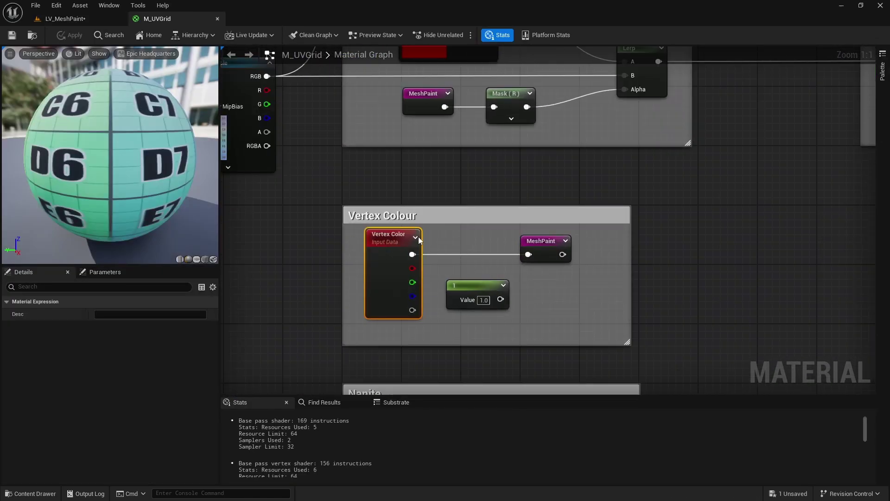
right_drag(423, 206, 419, 116)
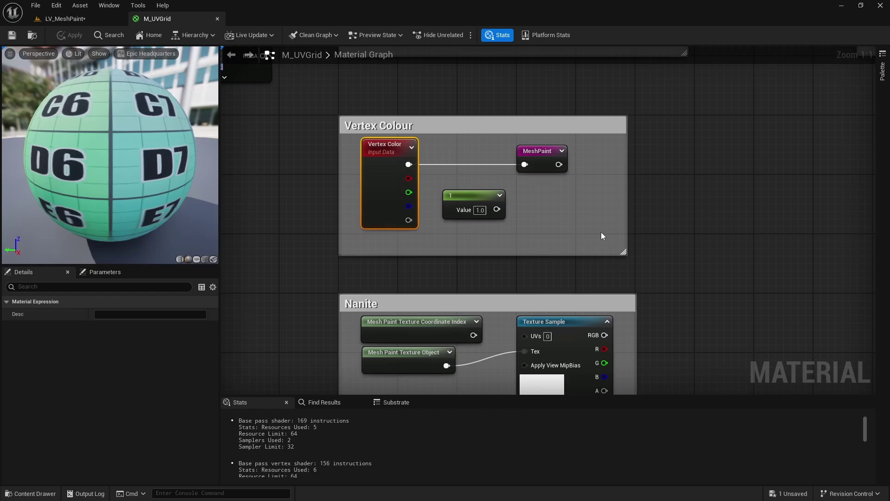
right_drag(511, 339, 472, 201)
click(428, 256)
click(358, 222)
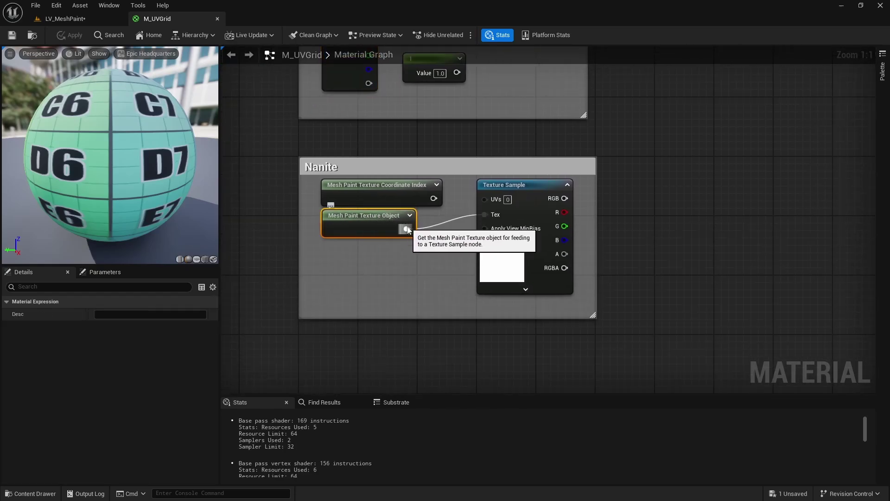
right_drag(471, 257, 349, 247)
click(493, 162)
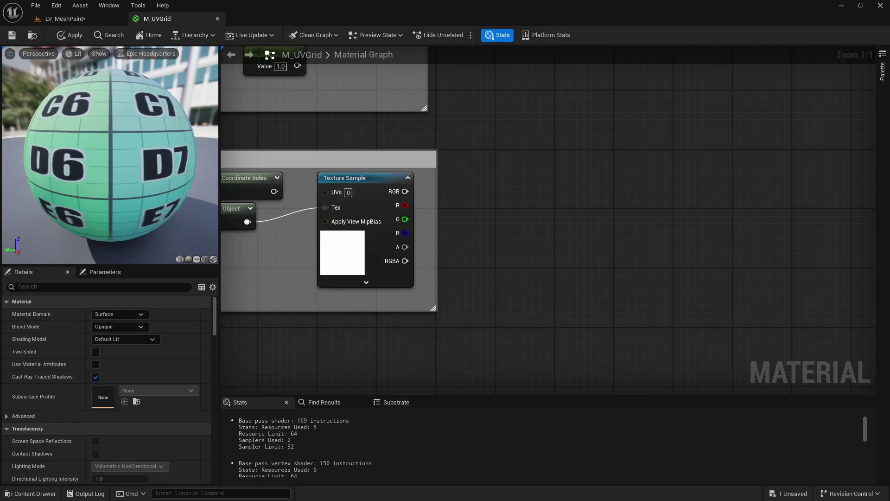
- Disconnect Vertex Color from the MeshPaint reroute, move the reroute beside the Nanite group, and feed it from the Texture Sample's RGB output
right_drag(494, 162, 544, 311)
alt+click(376, 167)
drag(387, 162, 549, 320)
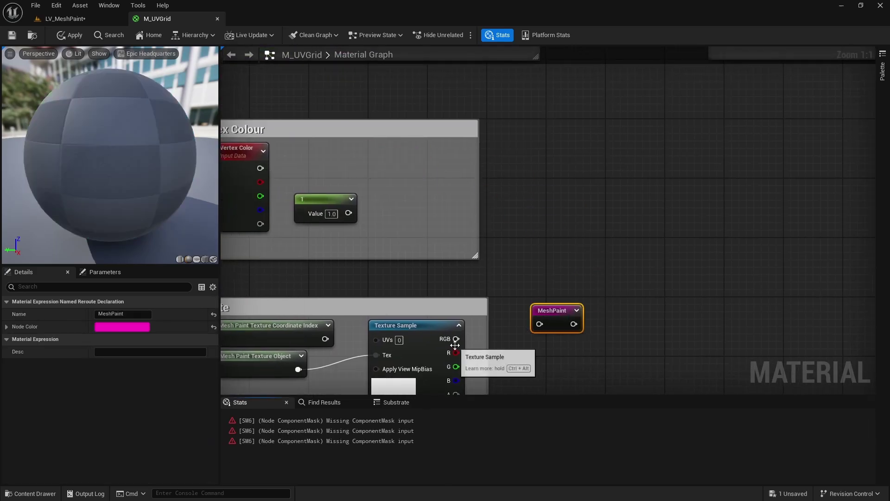
drag(457, 339, 539, 323)
key(q)
- Apply the M_UVGrid material changes and return to the Nanite cube in the LV_MeshPaint level
scroll(534, 252, down, 3)
right_drag(536, 204, 671, 340)
right_drag(788, 248, 217, 232)
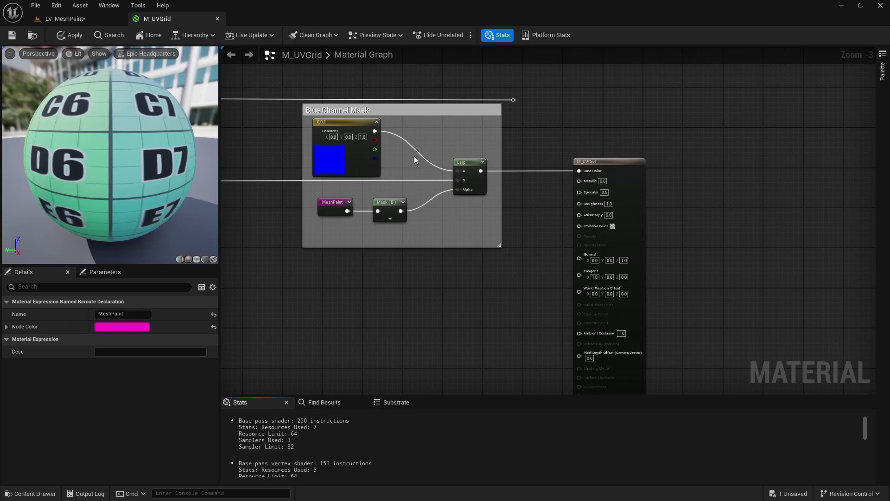
right_drag(415, 160, 761, 239)
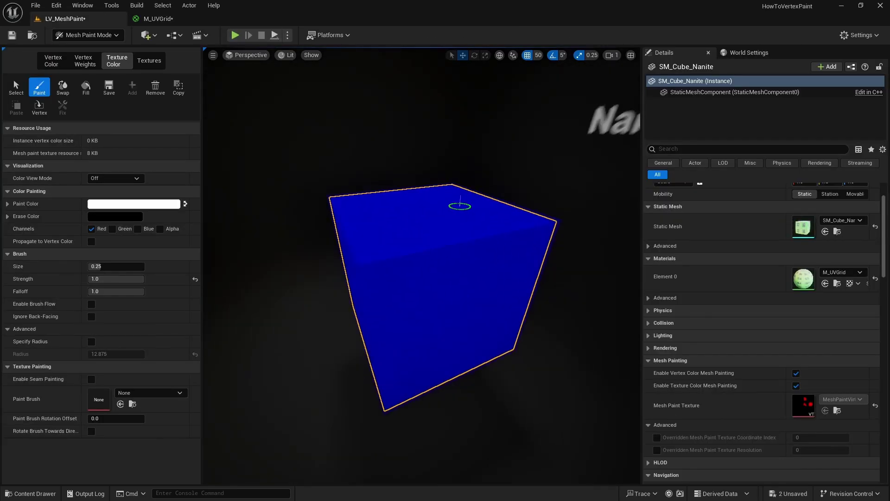
scroll(460, 206, down, 2)
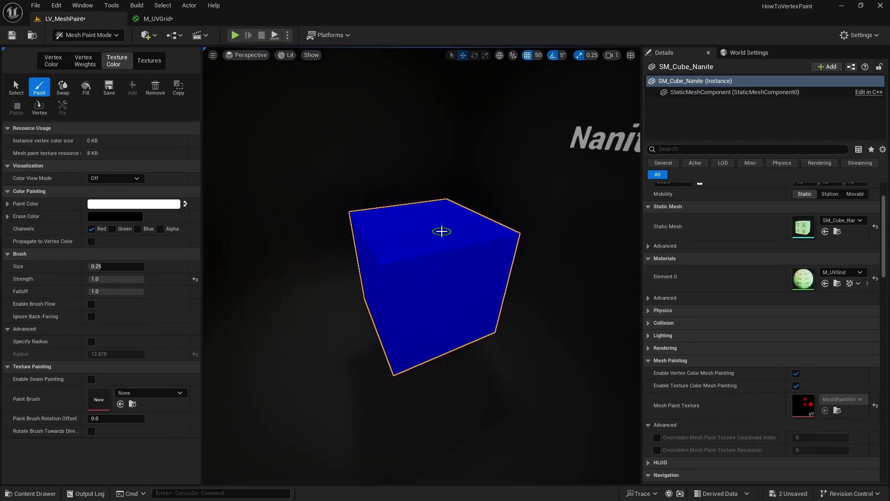
- Enable the Green and Blue channels alongside Red and fill the cube's mesh paint texture with white
click(123, 230)
click(138, 228)
click(85, 88)
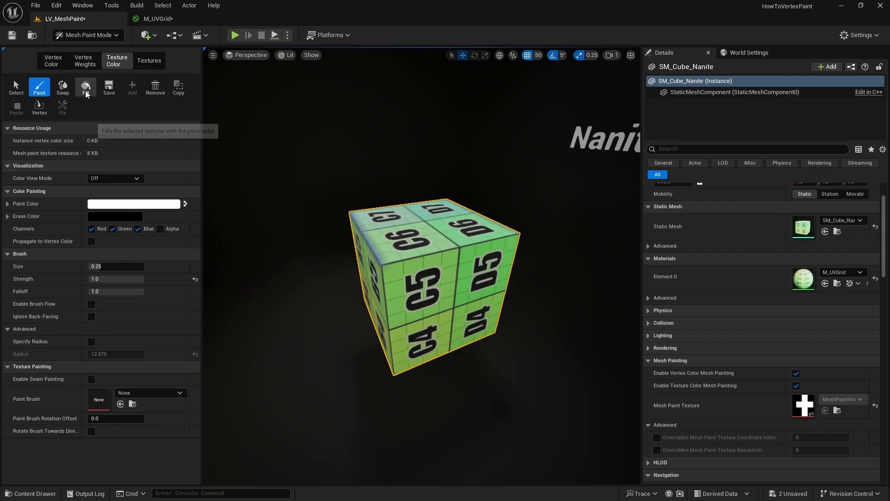
- Check the cube's edges for seams, enable Seam Painting, and fill the mesh paint texture again
right_drag(358, 261, 269, 269)
right_drag(430, 325, 491, 250)
alt+drag(345, 252, 355, 272)
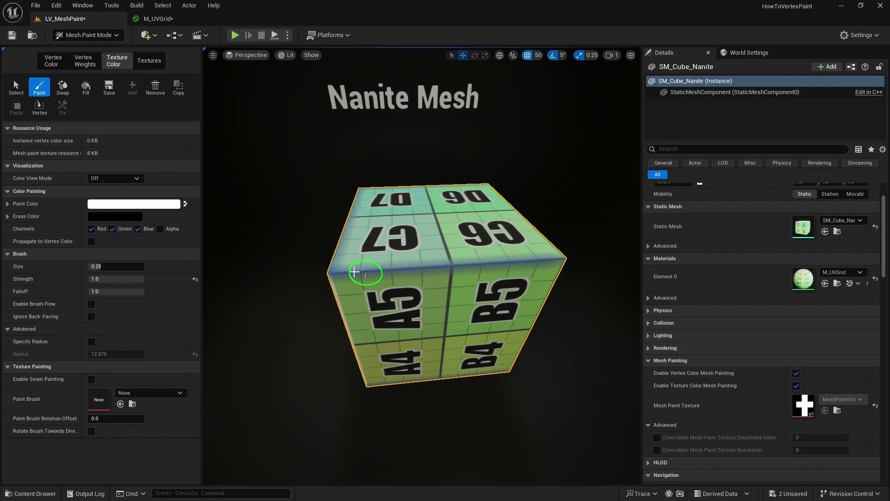
alt+drag(514, 274, 369, 288)
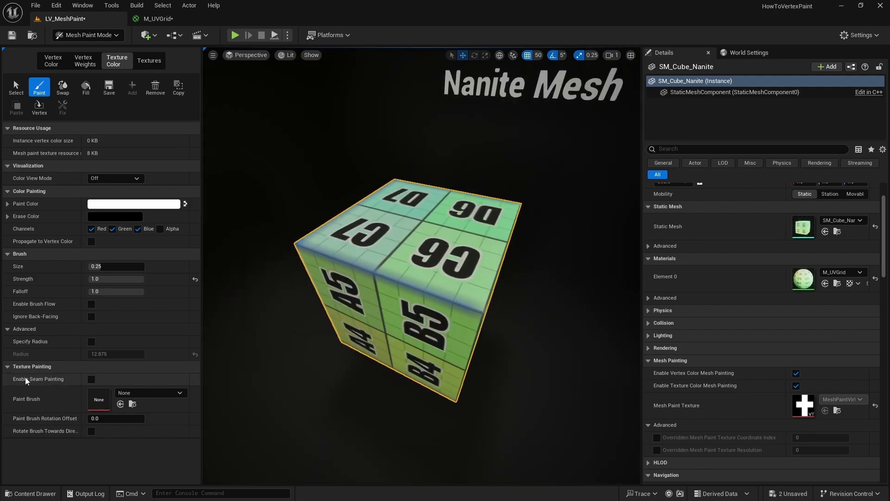
click(90, 380)
right_drag(433, 356, 416, 353)
click(89, 88)
- With black as the paint color, paint the Red channel over D7 and the Green channel over C7 on the top face
alt+drag(416, 316, 514, 258)
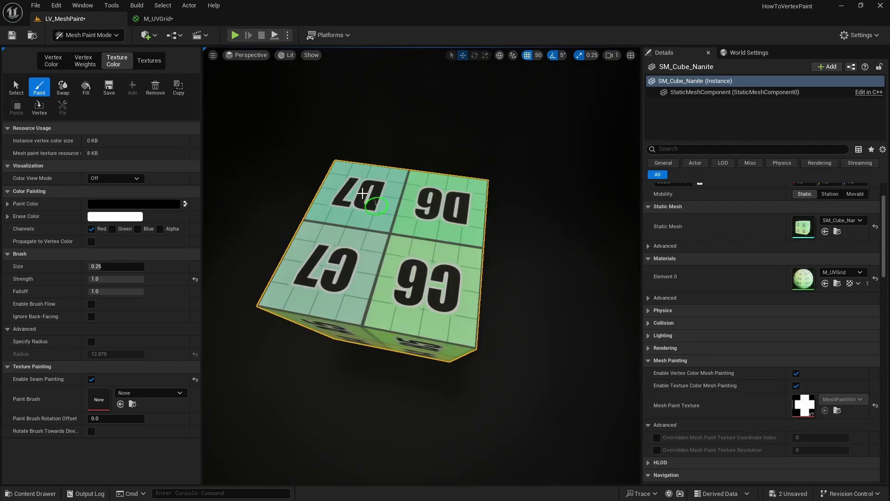
drag(363, 194, 365, 197)
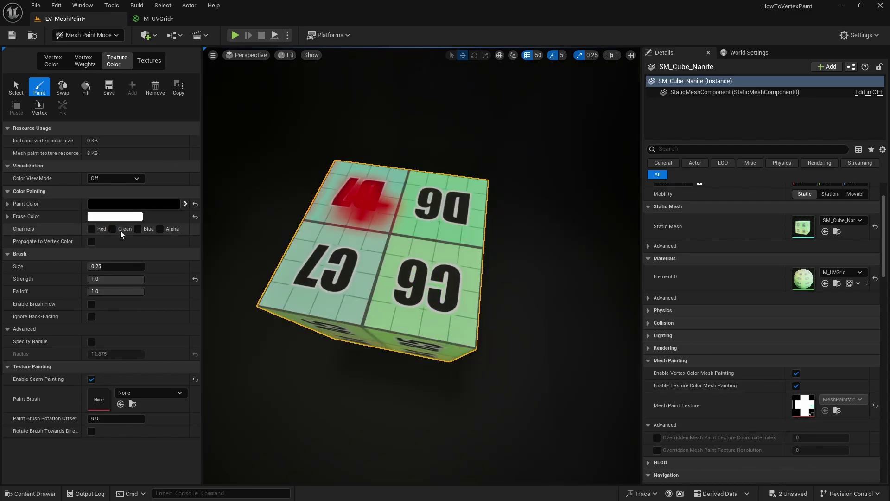
drag(313, 257, 314, 268)
click(121, 230)
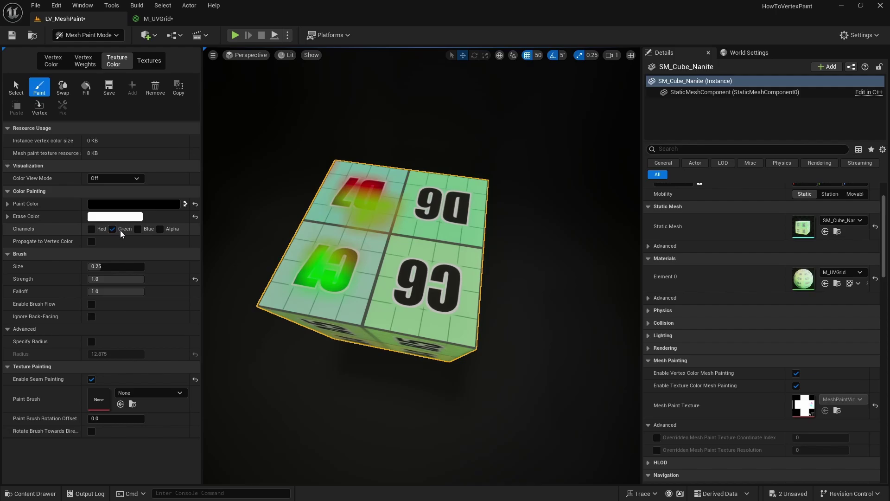
- Paint the Blue channel in black across the C7 and C6 areas of the top face
click(139, 230)
mouse_move(371, 208)
mouse_down()
mouse_move(427, 283)
mouse_move(413, 277)
mouse_move(455, 283)
mouse_move(521, 233)
mouse_up()
click(138, 229)
- Override the cube's mesh paint texture resolution with 512 and run Fix on the paint texture
right_drag(403, 307, 419, 314)
scroll(736, 435, down, 3)
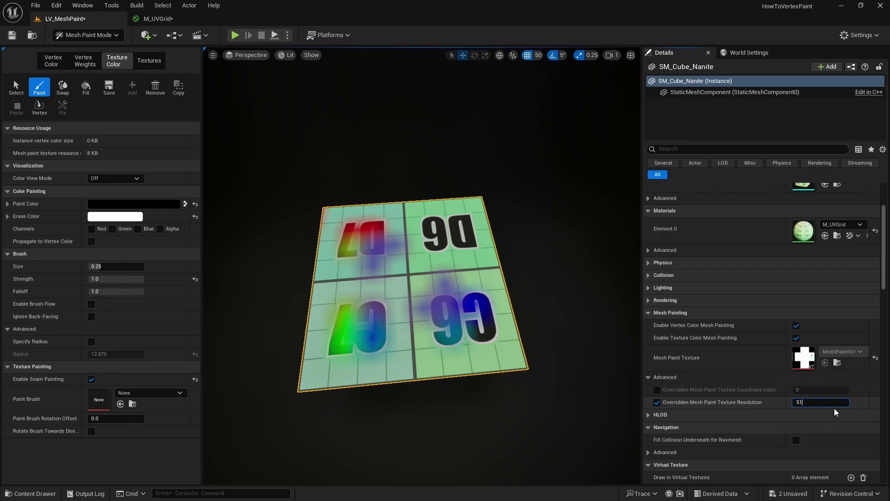
right_drag(561, 328, 561, 323)
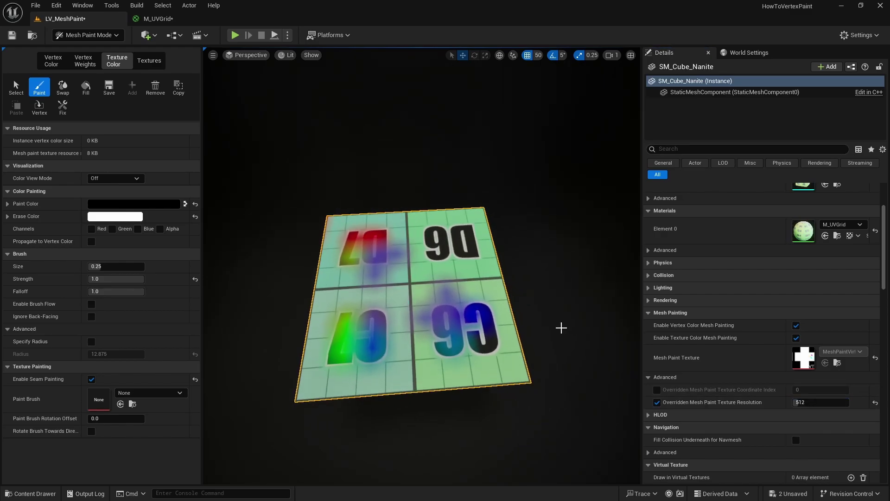
click(62, 108)
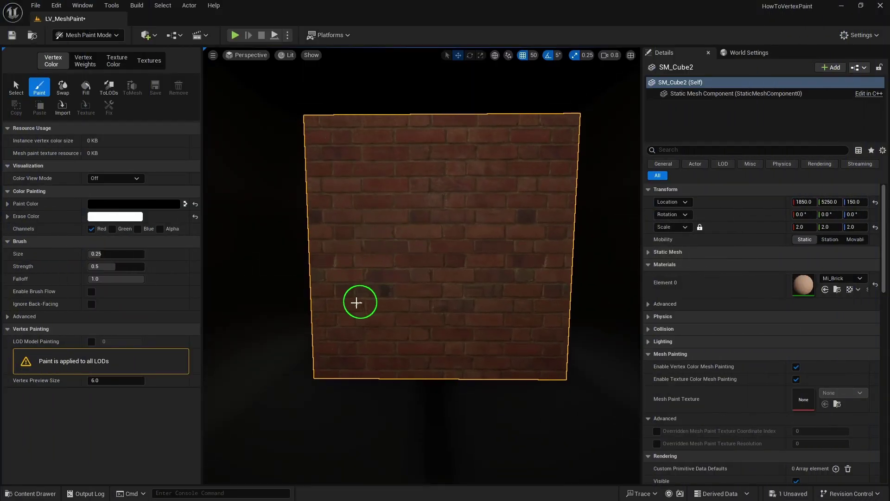
- Paint the Red channel in black over the lower corners of the static brick cube's face, and change the viewport's view mode
mouse_move(368, 286)
mouse_down()
mouse_move(325, 352)
mouse_move(365, 370)
mouse_move(331, 370)
mouse_up()
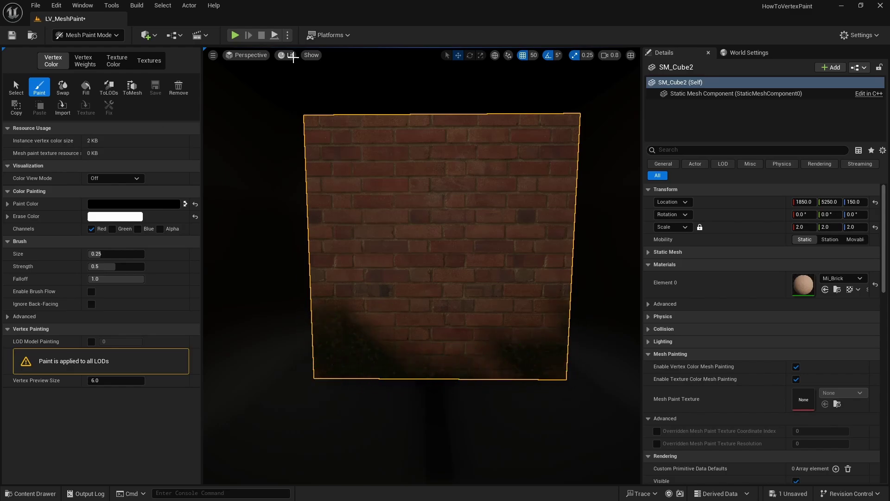
click(286, 55)
click(306, 122)
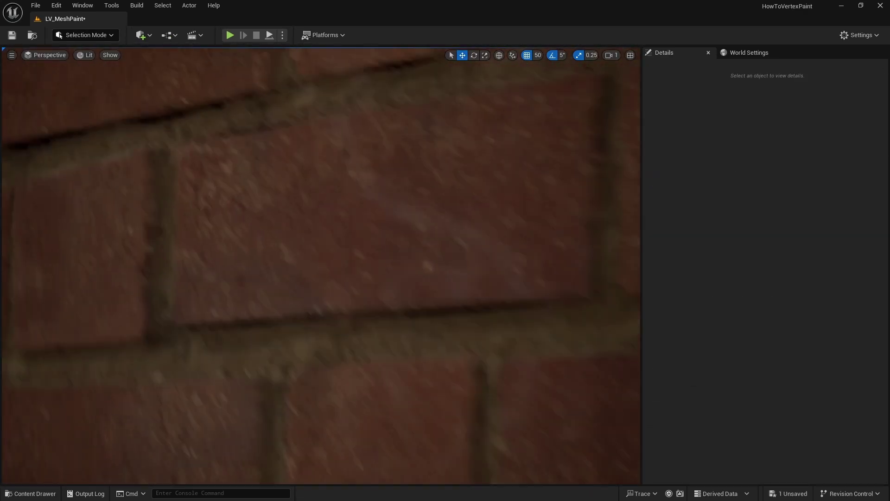
- Go to the brick cube under the Nanite Mesh label and texture-paint the Red channel in black along its face's left and bottom edges
right_drag(321, 266, 222, 266)
scroll(321, 266, down, 3)
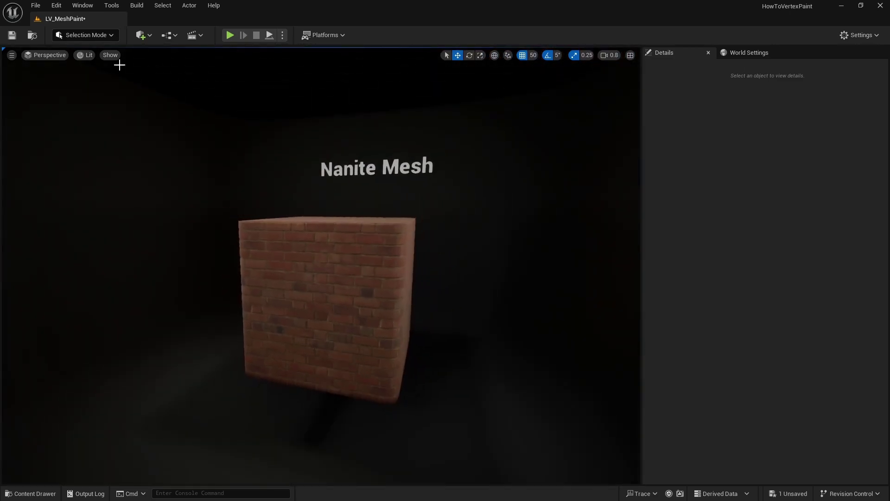
click(114, 57)
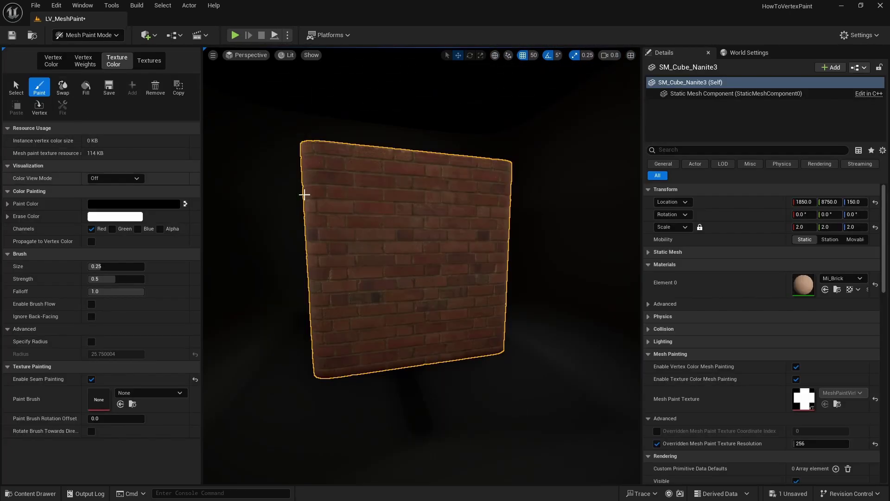
mouse_move(304, 195)
mouse_down()
mouse_move(310, 159)
mouse_move(328, 364)
mouse_move(347, 360)
mouse_up()
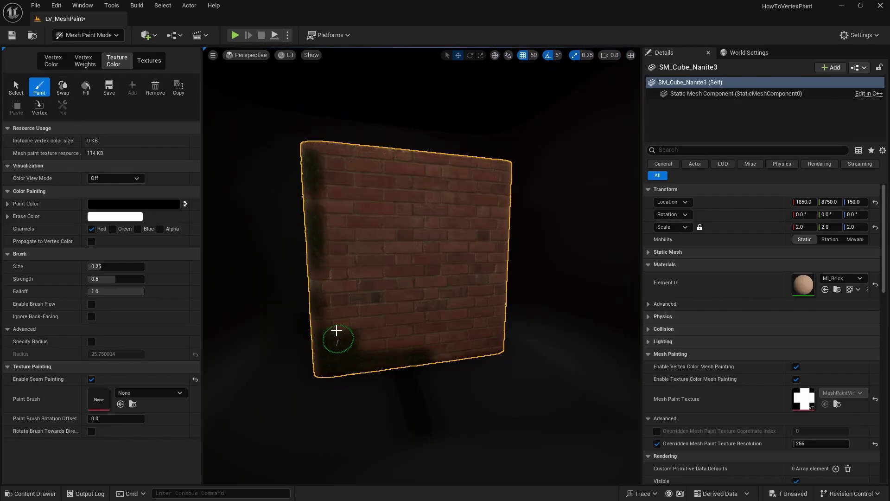
- Continue texture-painting the Red channel in black toward the lower-left corner of the Nanite brick cube's face
drag(321, 286, 370, 342)
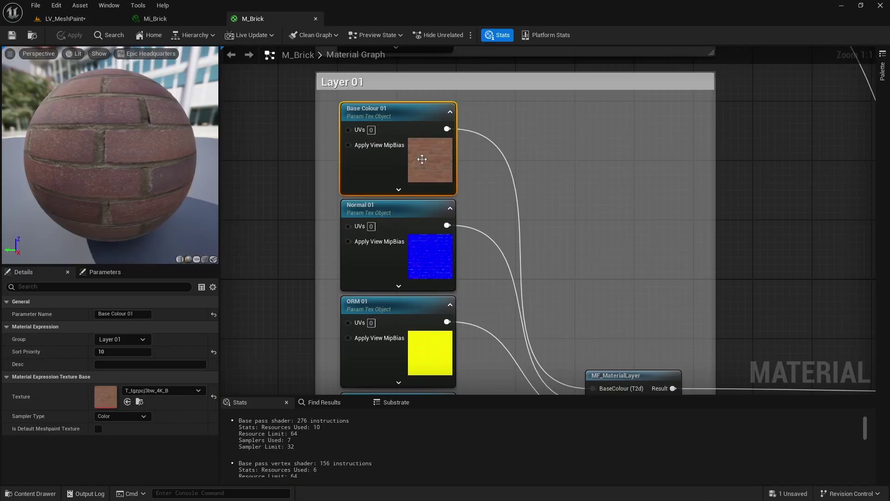
- Examine the Base Colour, Normal, ORM and Displacement textures of Layer 01 in M_Brick and open its MF_MaterialLayer function
right_drag(422, 279, 409, 154)
click(409, 153)
click(410, 213)
click(405, 317)
right_drag(512, 245, 358, 223)
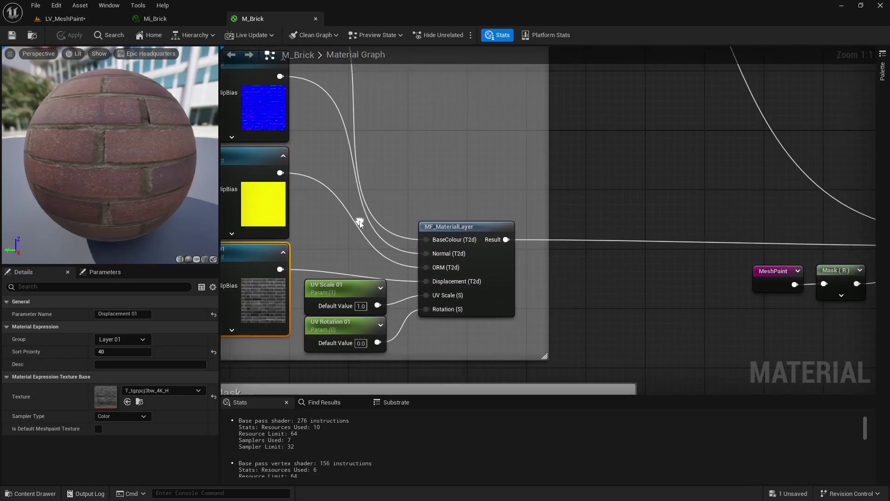
double_click(505, 278)
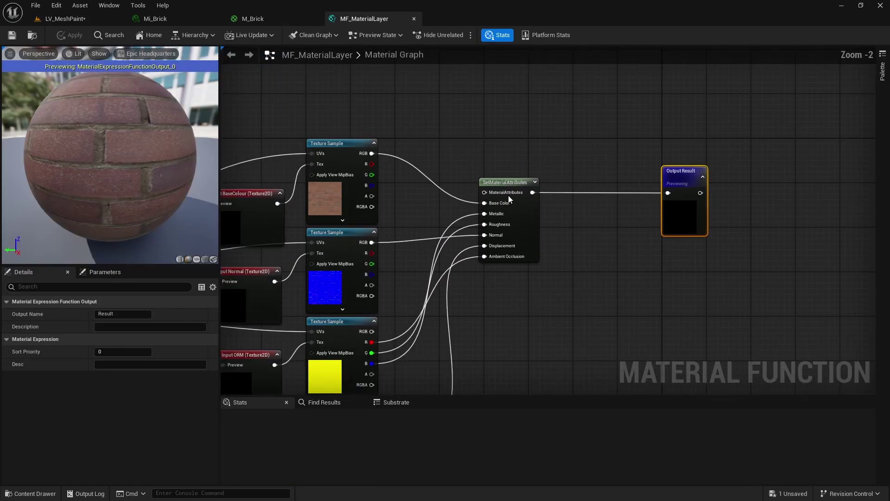
- Examine how the Texture Samples and the inverted Displacement input feed SetMaterialAttributes in MF_MaterialLayer
right_drag(442, 281, 593, 238)
drag(492, 69, 515, 393)
click(602, 296)
right_drag(602, 299, 683, 184)
scroll(594, 247, up, 2)
drag(322, 342, 322, 343)
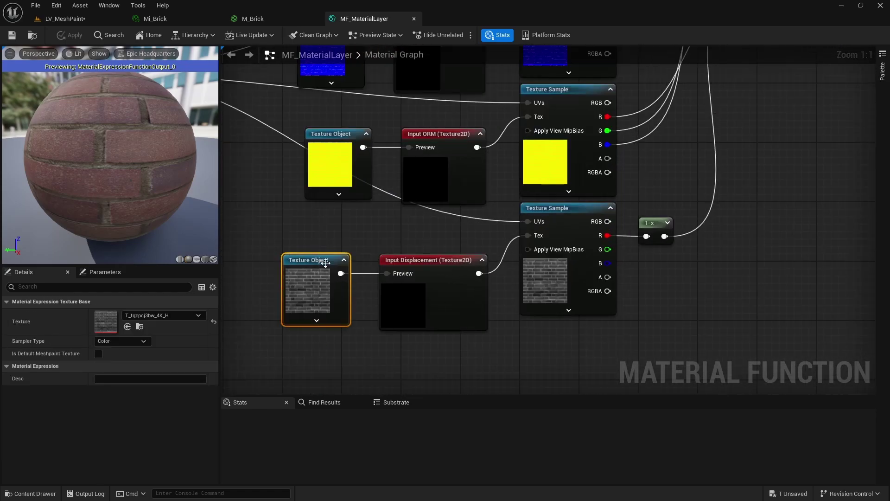
right_drag(551, 340, 423, 349)
click(409, 285)
click(529, 234)
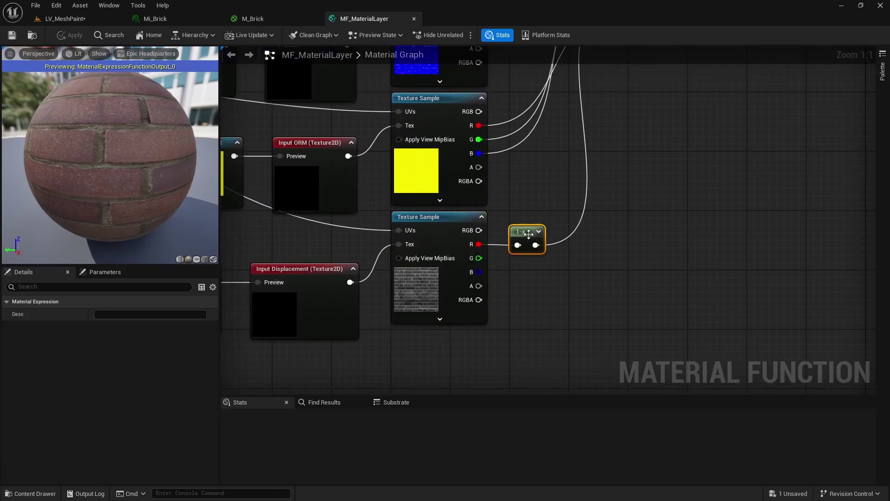
scroll(636, 184, down, 3)
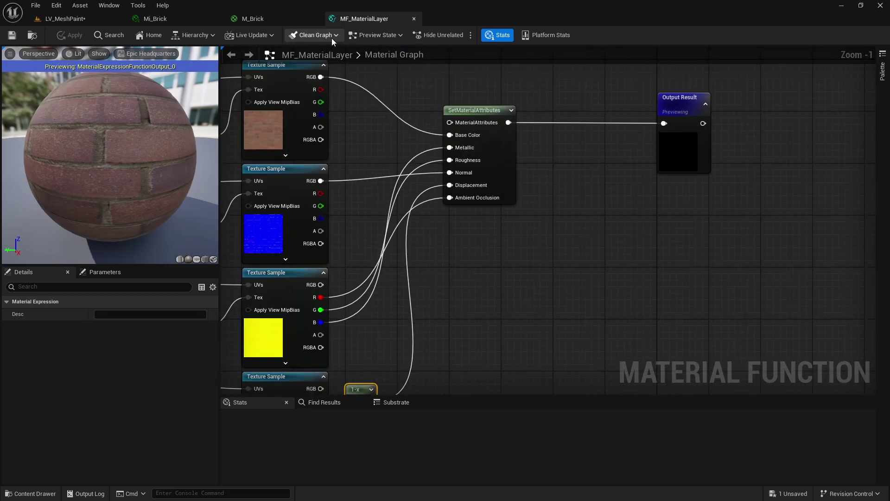
- Return to M_Brick and examine the MeshPaint and Mask (R) nodes driving the Alpha of BlendMaterialAttributes
click(253, 18)
click(673, 290)
right_drag(673, 290, 389, 284)
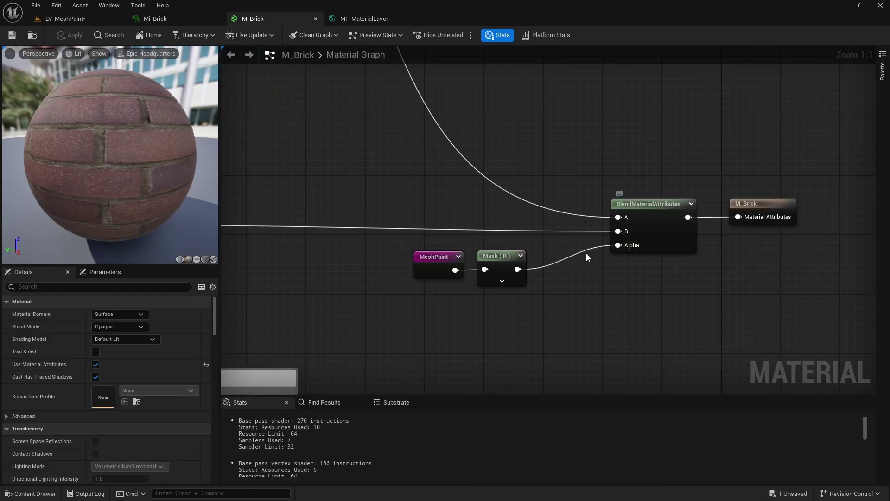
drag(427, 241, 455, 302)
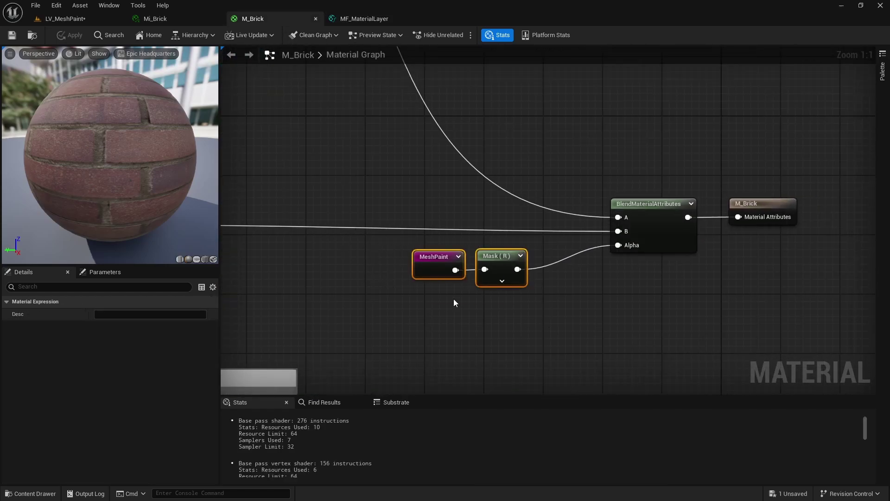
click(532, 297)
right_drag(447, 325, 485, 266)
scroll(485, 267, down, 2)
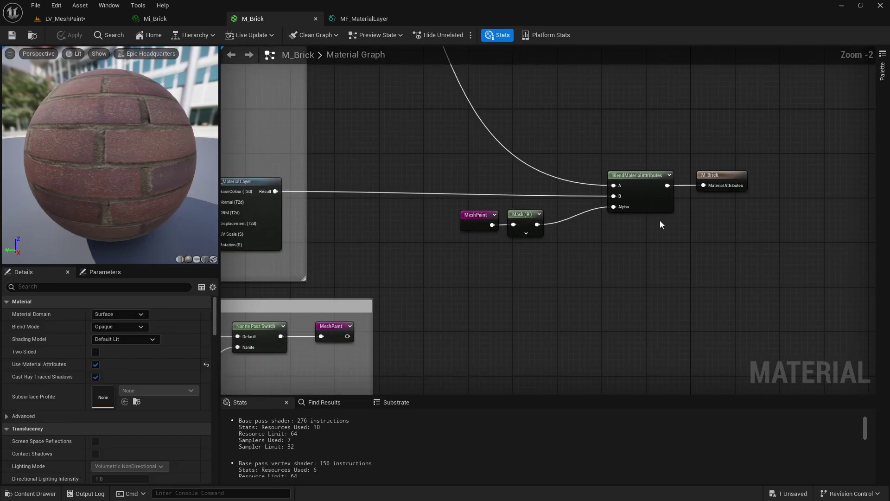
- Examine the Mesh Paint Mask group's Vertex Color, Mesh Paint Texture Object and Texture Sample nodes feeding the Nanite Pass Switch
right_drag(506, 298, 666, 241)
right_drag(540, 301, 672, 232)
scroll(543, 264, up, 2)
mouse_move(543, 265)
right_down()
mouse_move(594, 268)
mouse_move(584, 264)
right_up()
drag(288, 129, 793, 366)
click(655, 279)
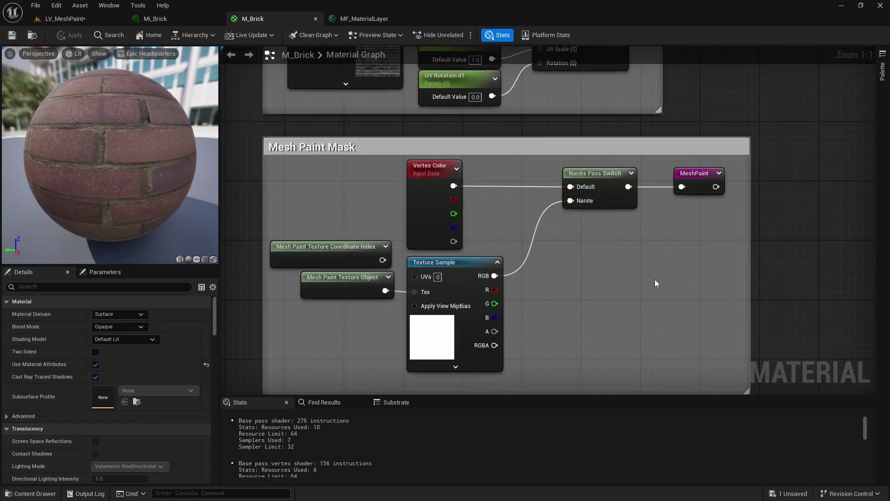
click(423, 198)
right_drag(563, 249, 524, 231)
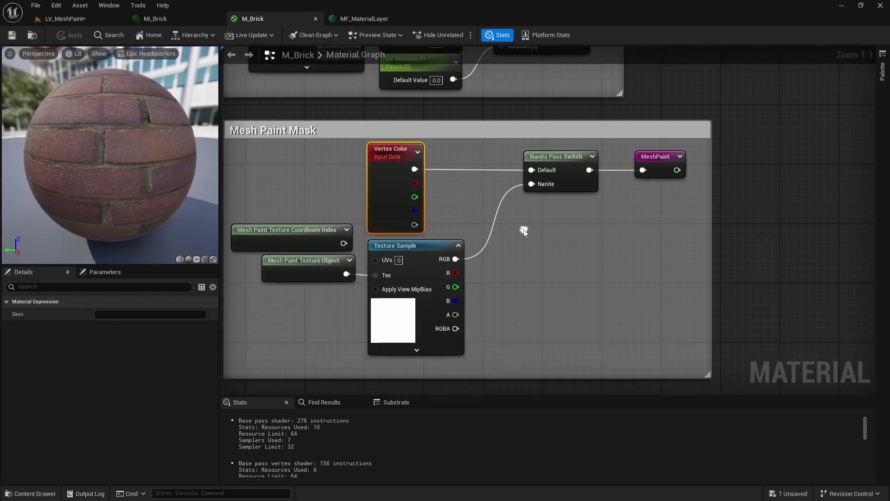
click(286, 272)
click(394, 283)
click(555, 246)
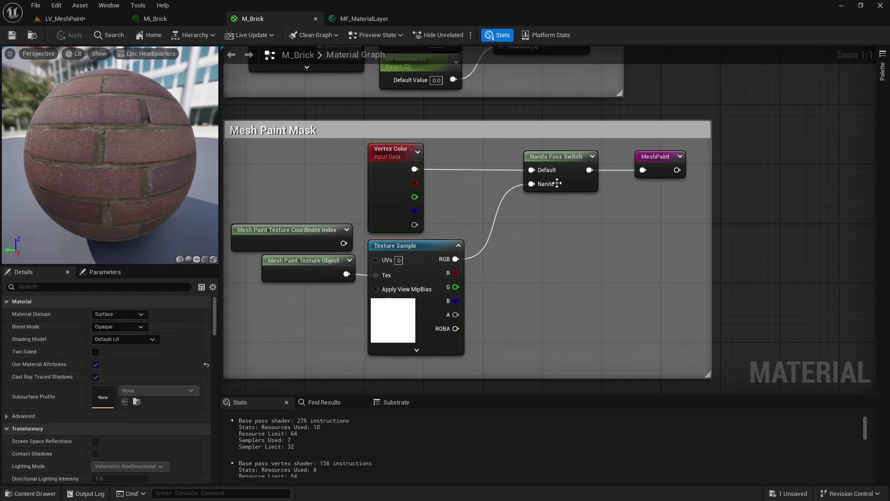
- Add a NaniteSwitch node below the existing one and link the Texture Sample's RGB output to its Nanite input
right_click(559, 246)
text(nanit)
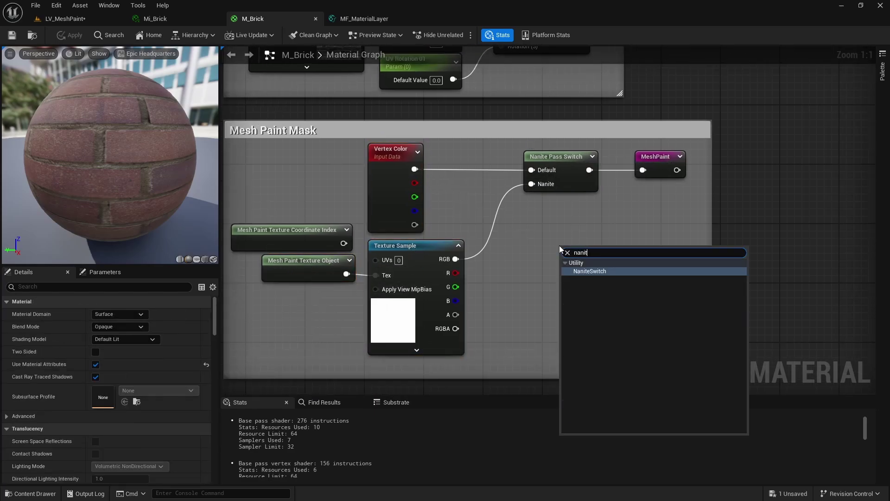
key(Return)
drag(594, 263, 455, 191)
click(456, 184)
drag(555, 262, 458, 261)
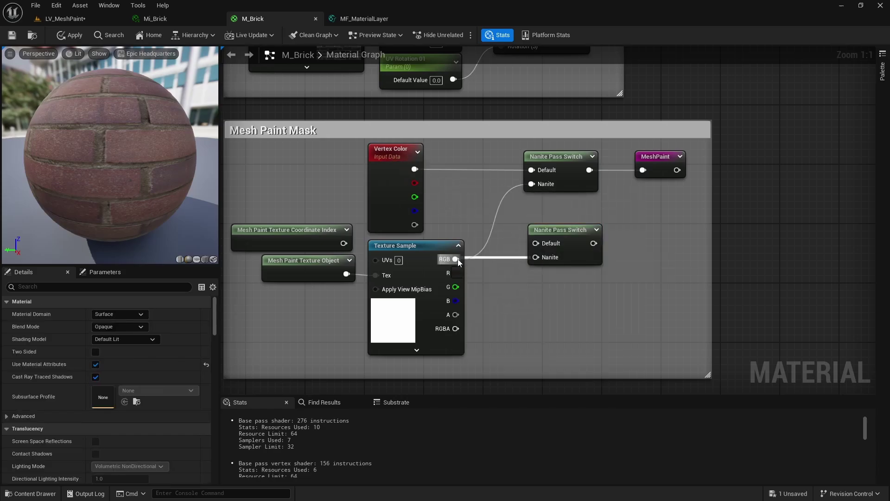
- Delete the extra Nanite Pass Switch node from the Mesh Paint Mask group
click(635, 256)
click(580, 237)
right_drag(665, 253, 547, 335)
key(Delete)
- Inspect the MeshPaint named reroute that takes the Nanite Pass Switch's output
mouse_move(530, 199)
mouse_down()
mouse_move(545, 263)
mouse_move(557, 269)
mouse_up()
drag(507, 229, 575, 279)
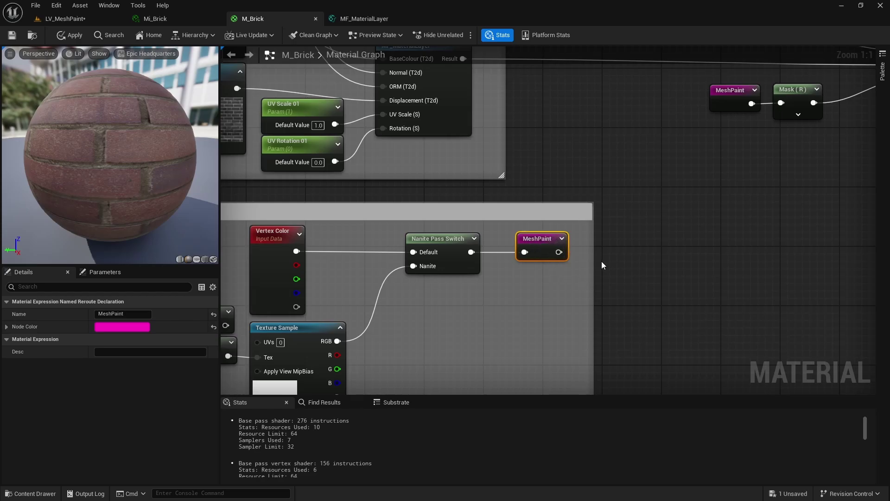
click(694, 255)
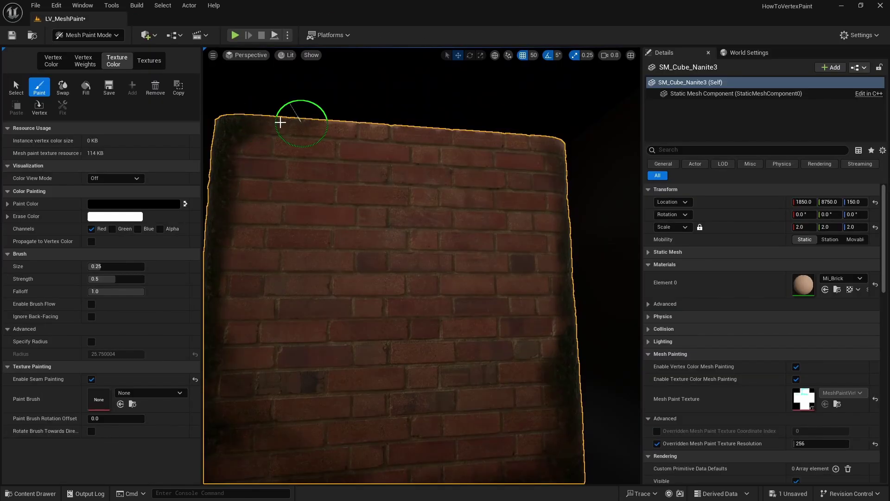
- Return to the level and texture-paint the Red channel in black along the top edge of the Nanite brick cube's face
drag(282, 119, 587, 144)
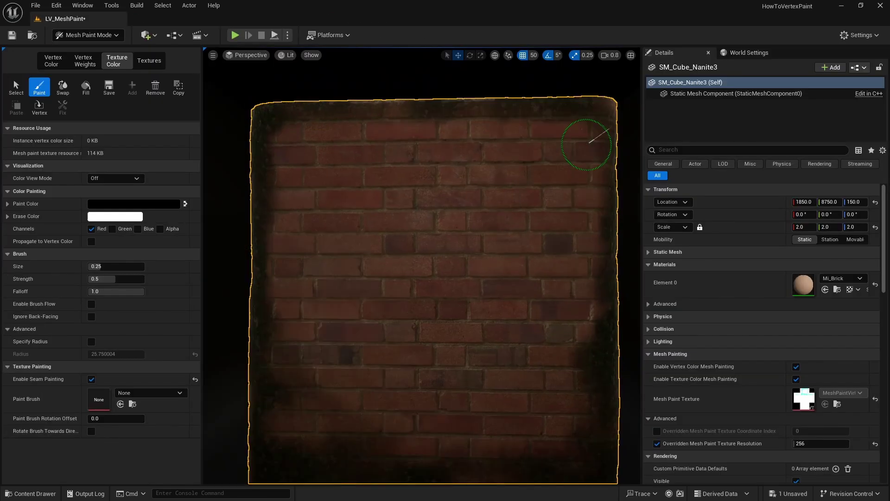
right_drag(589, 142, 520, 190)
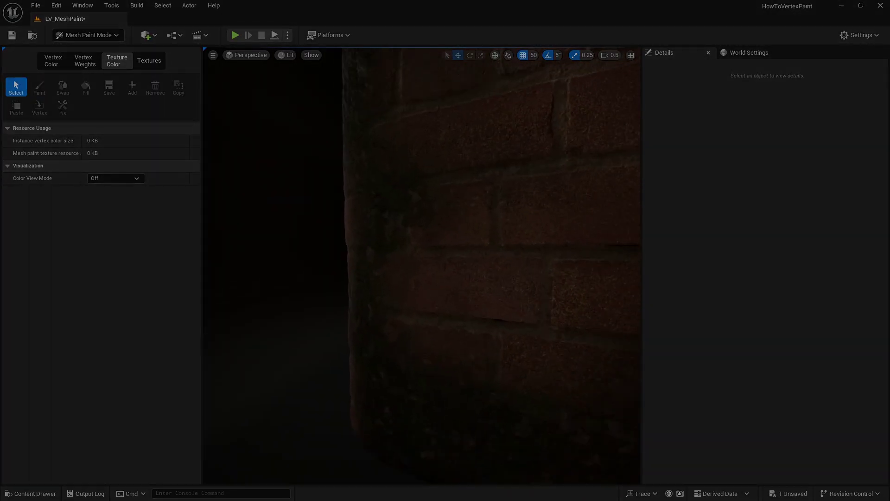
right_drag(422, 266, 538, 266)
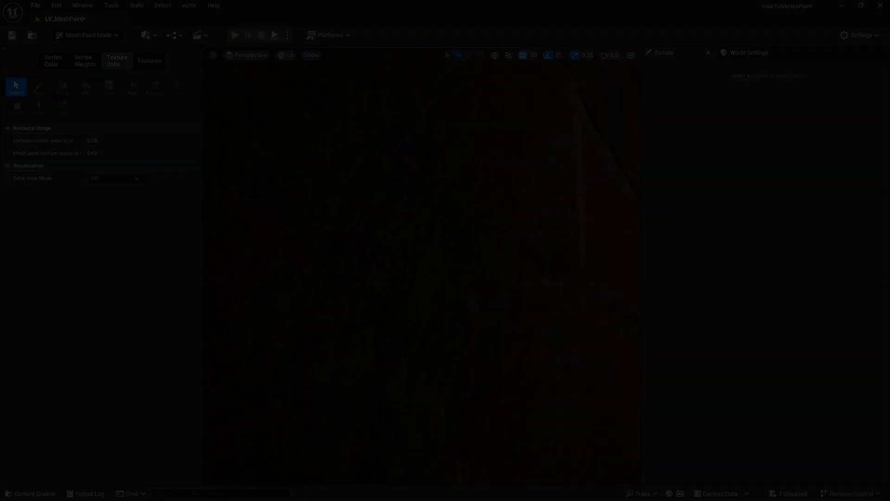